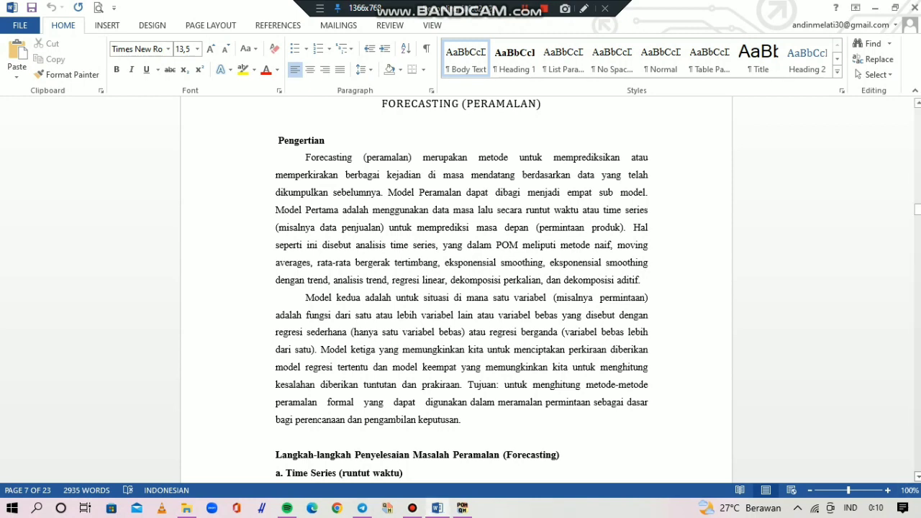
- Read the forecasting module's time series section, the weekly sales table and the paragraph explaining the forecast for period 7
scroll(460, 288, "down", 1)
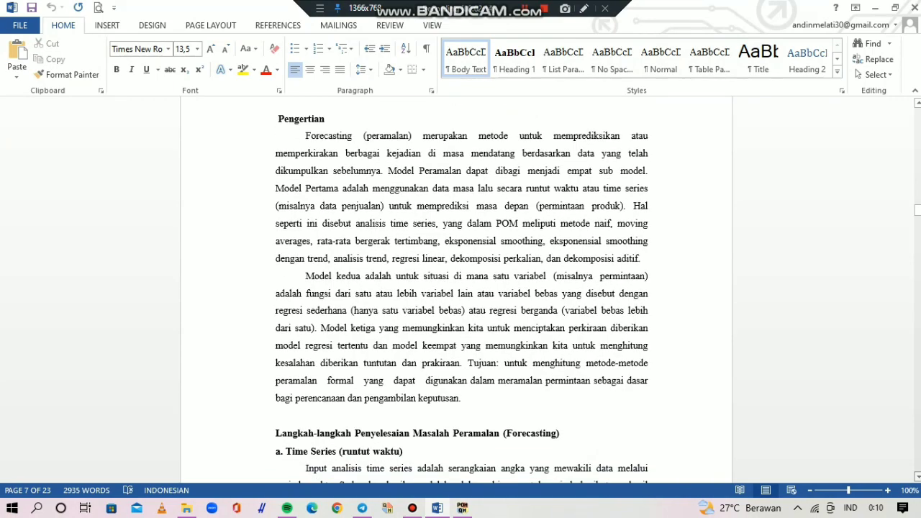
scroll(460, 288, "down", 4)
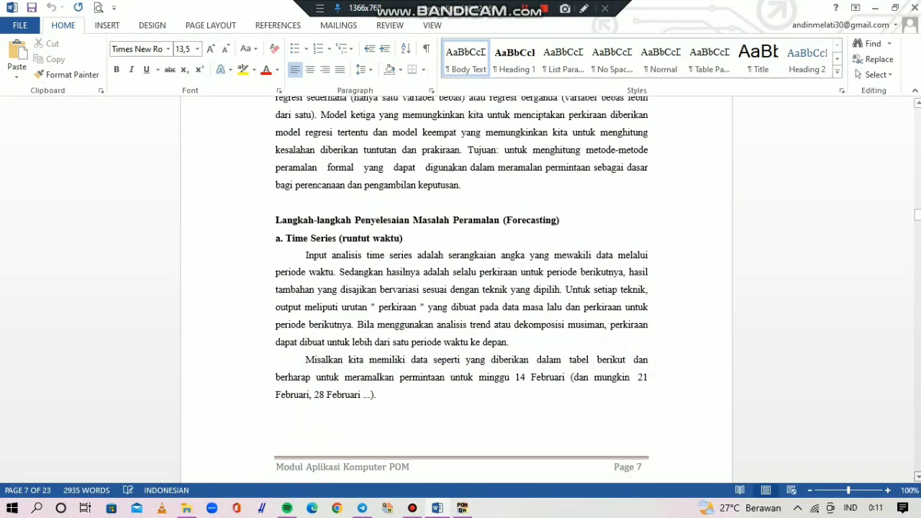
scroll(460, 287, "down", 2)
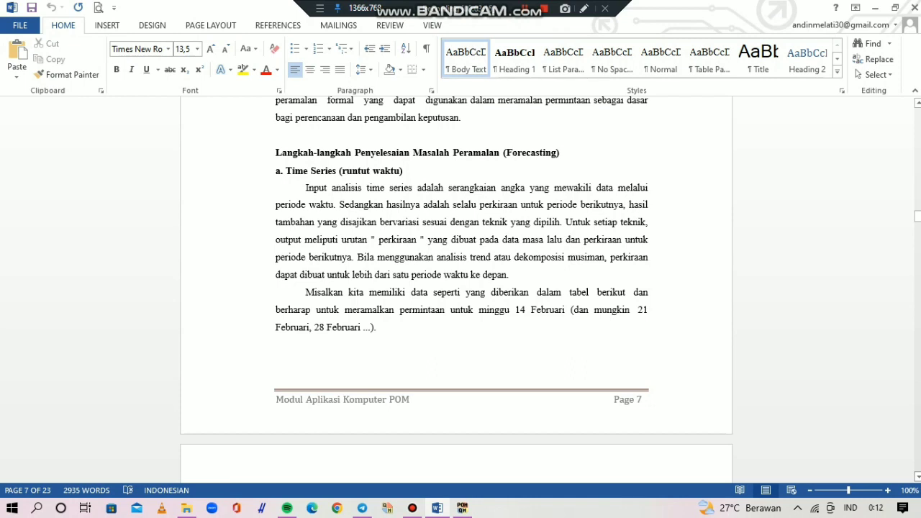
scroll(256, 380, "down", 6)
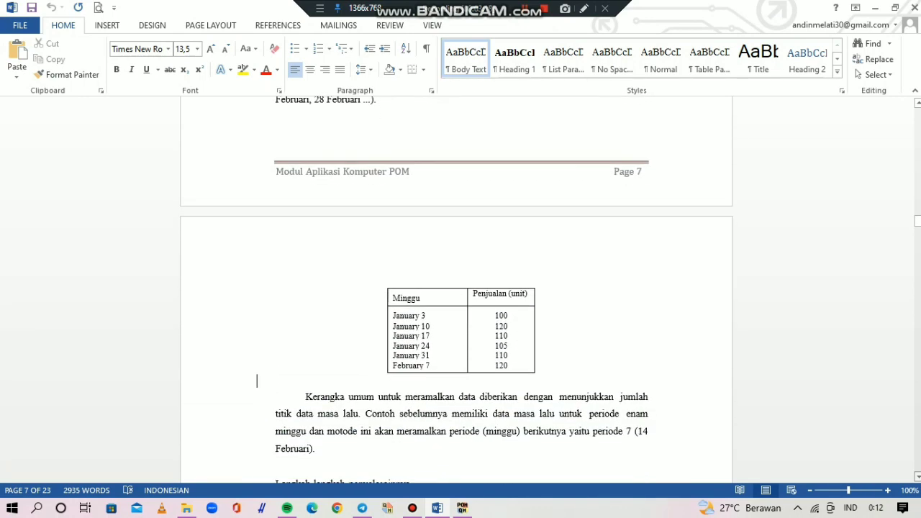
scroll(456, 288, "down", 3)
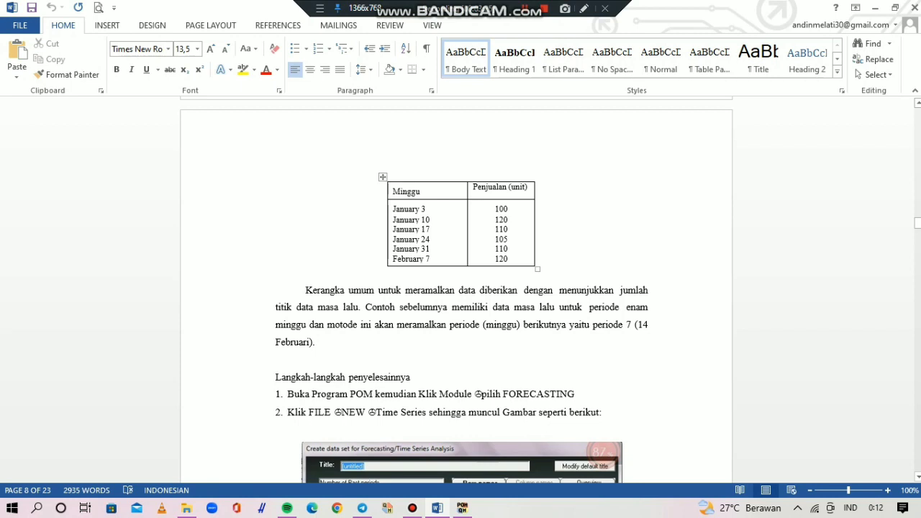
left_click(426, 209)
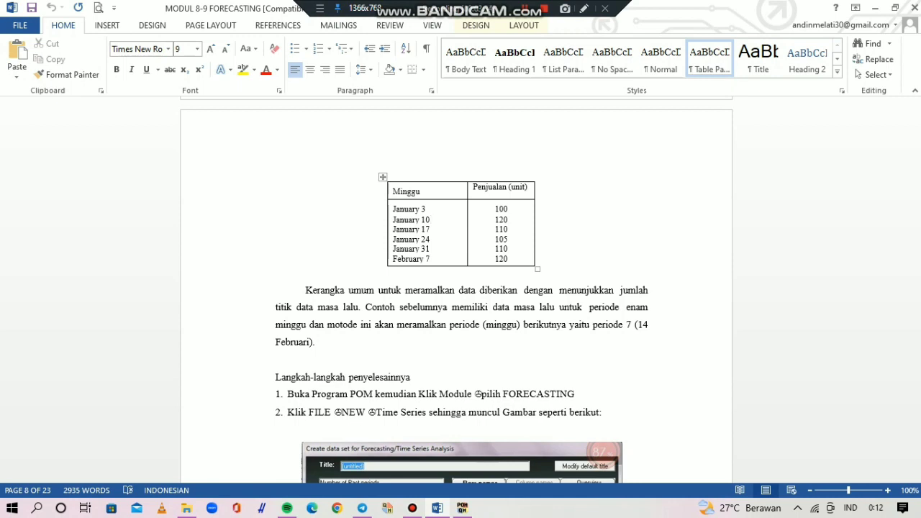
key("Down")
key("Down")
key("Down")
key("Down")
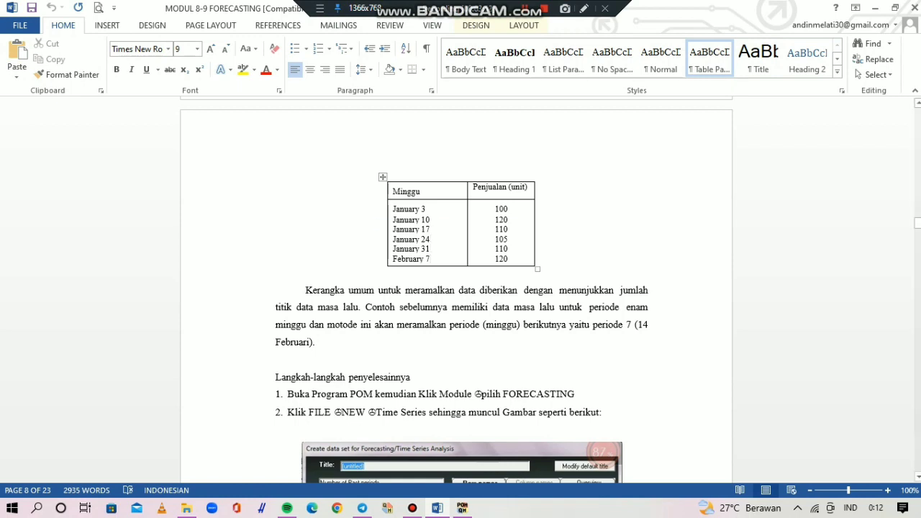
left_click_drag(306, 290, 316, 342)
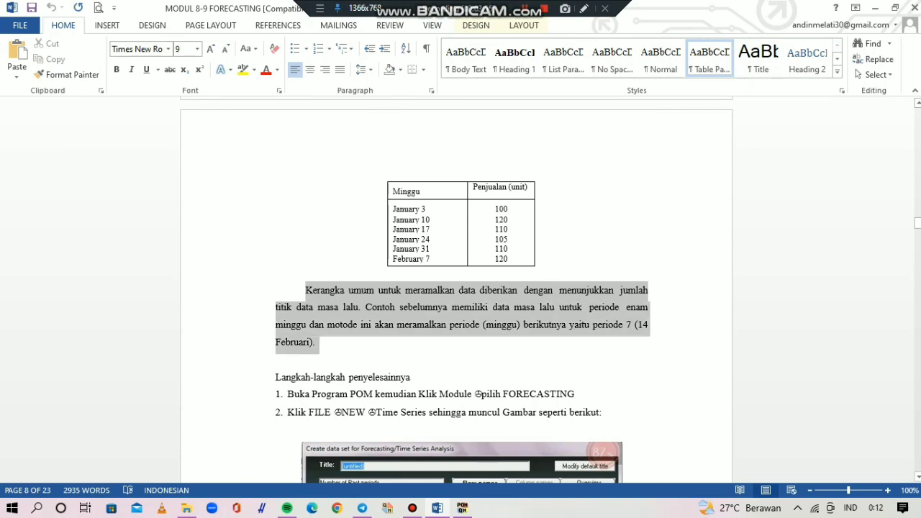
left_click_drag(316, 342, 306, 291)
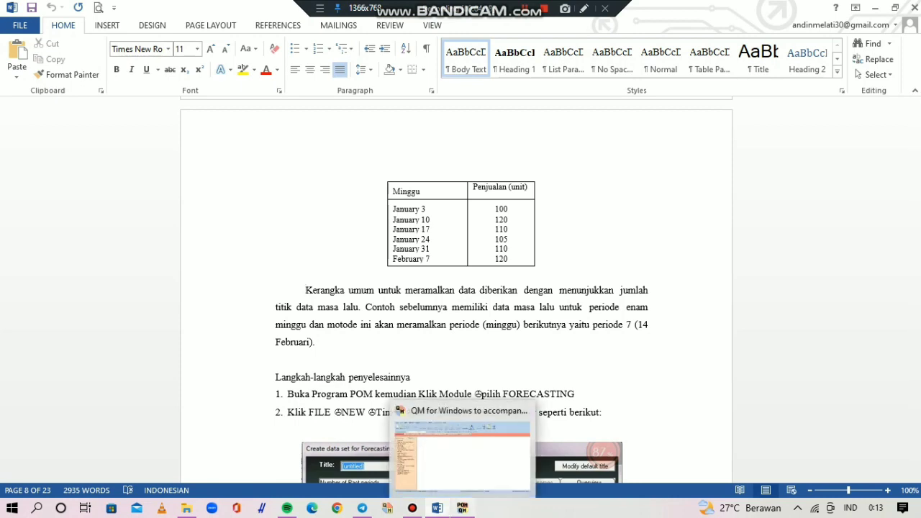
- Switch to QM for Windows, select the Forecasting module and start a new Time Series Analysis data set
left_click(462, 508)
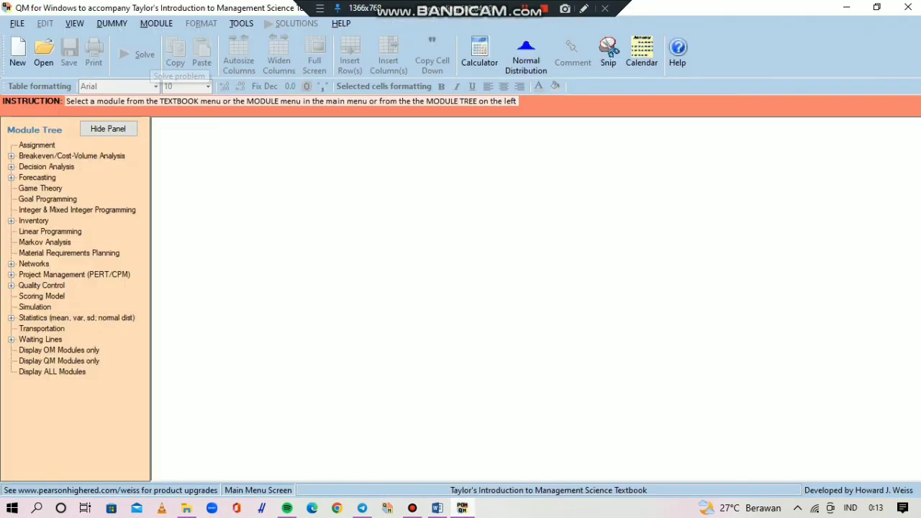
left_click(156, 23)
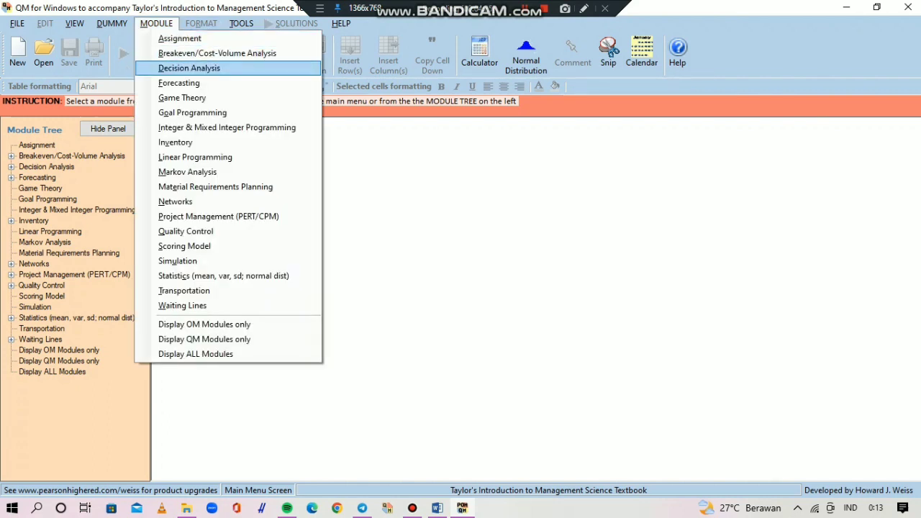
left_click(179, 83)
key("alt+f")
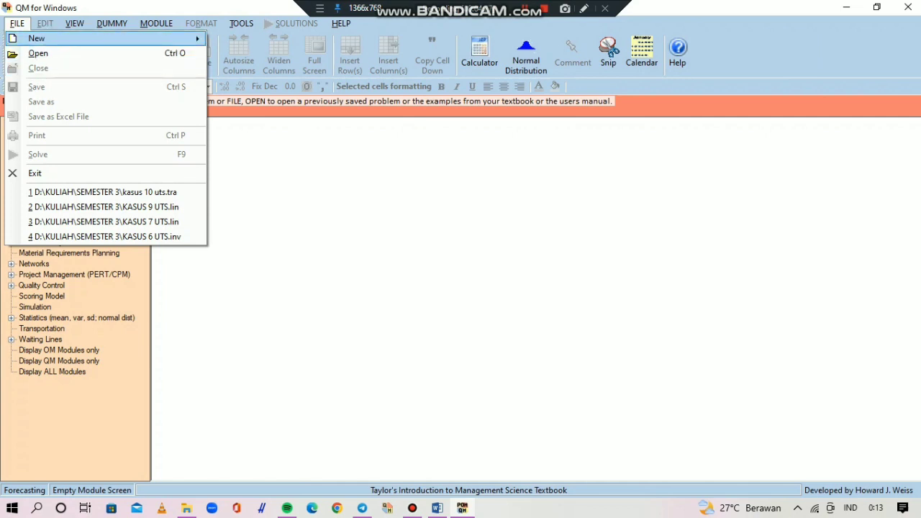
key("Right")
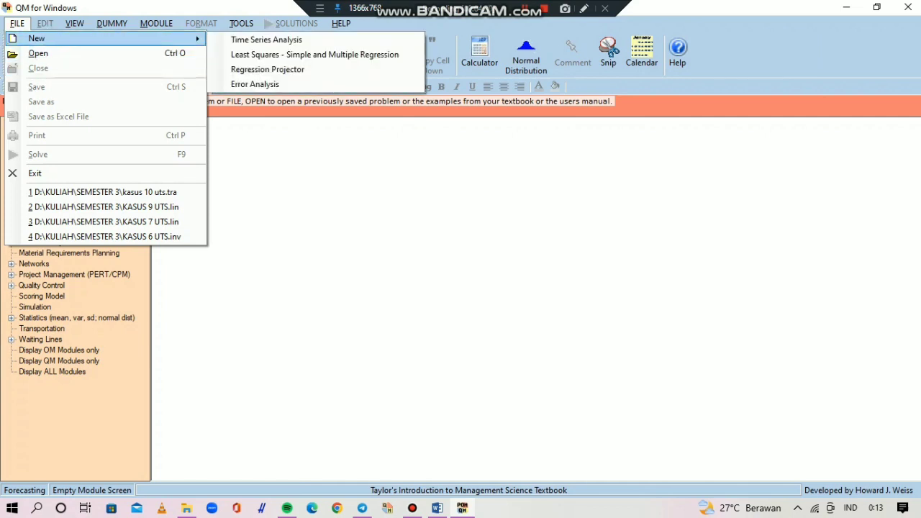
key("alt")
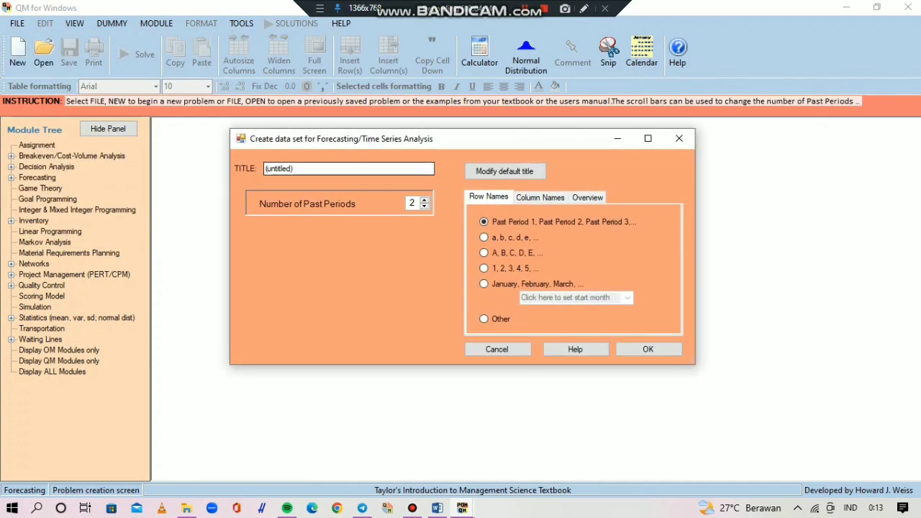
- Title the data set EXAMPLE 1, set the number of past periods to 6 to match the Word table, and create it
type("E")
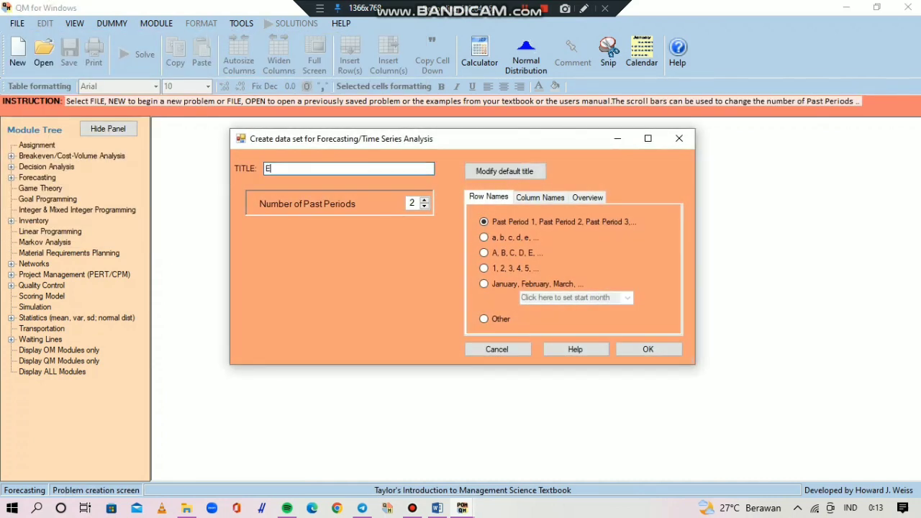
type("XAMPLE 1")
left_click(437, 508)
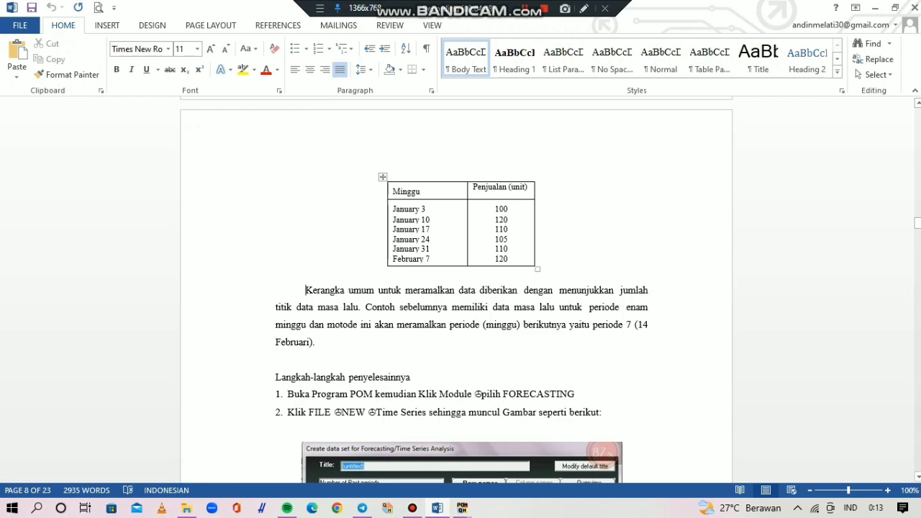
mouse_move(462, 507)
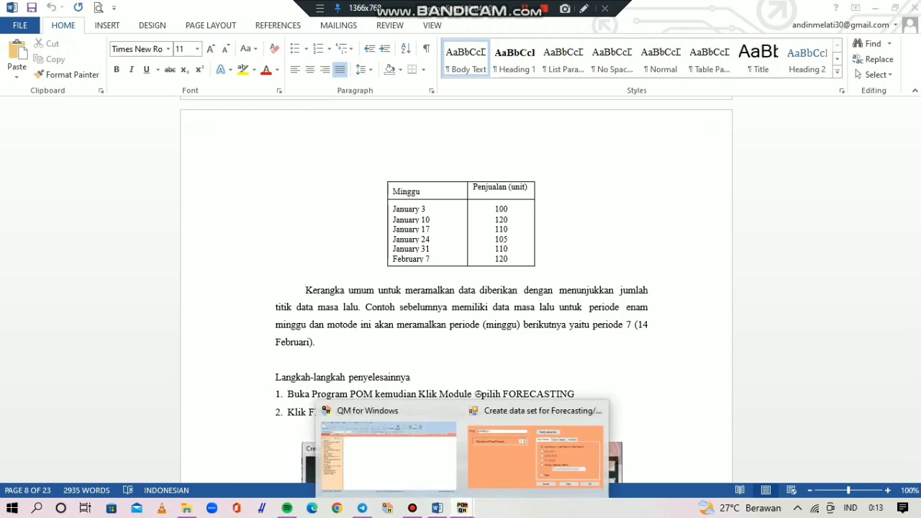
left_click(536, 446)
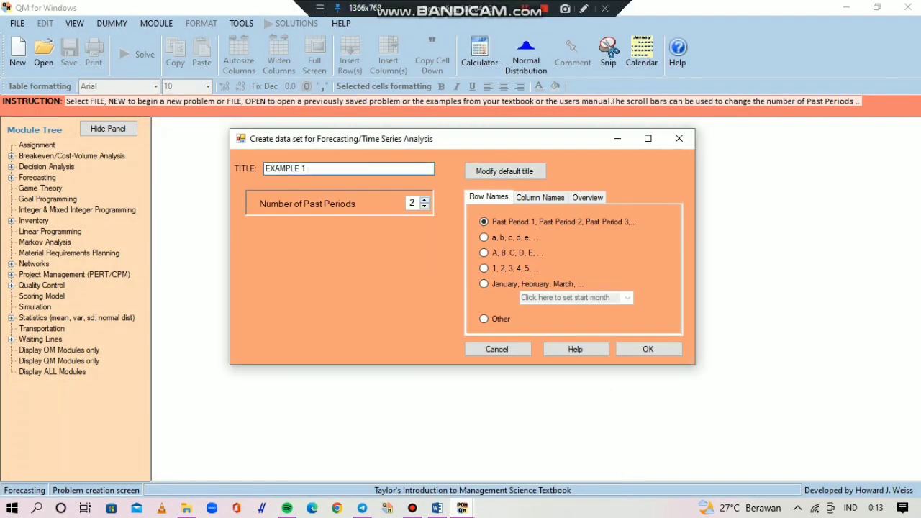
left_click(425, 200)
left_click(425, 201)
left_click(424, 200)
left_click(648, 349)
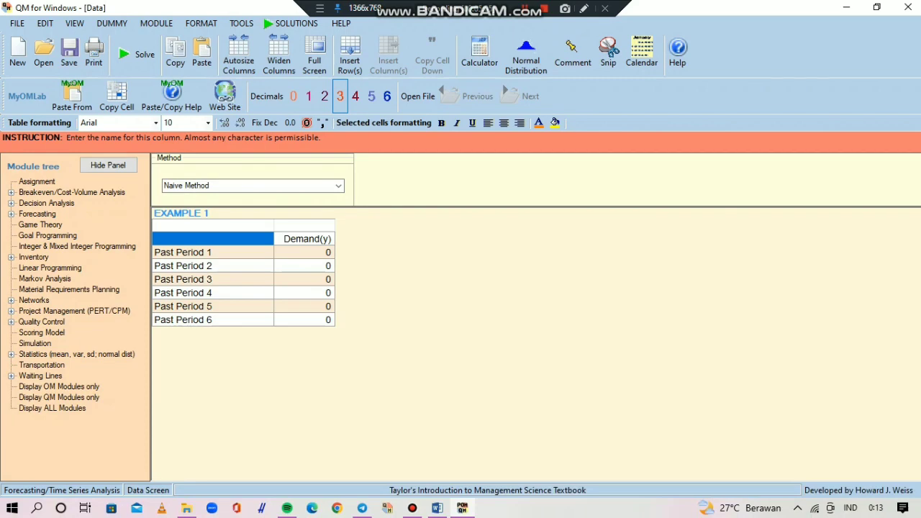
- Check the week labels in the Word table and rename the first two past periods JANUARY 3 and JANUARY 10
left_click(437, 508)
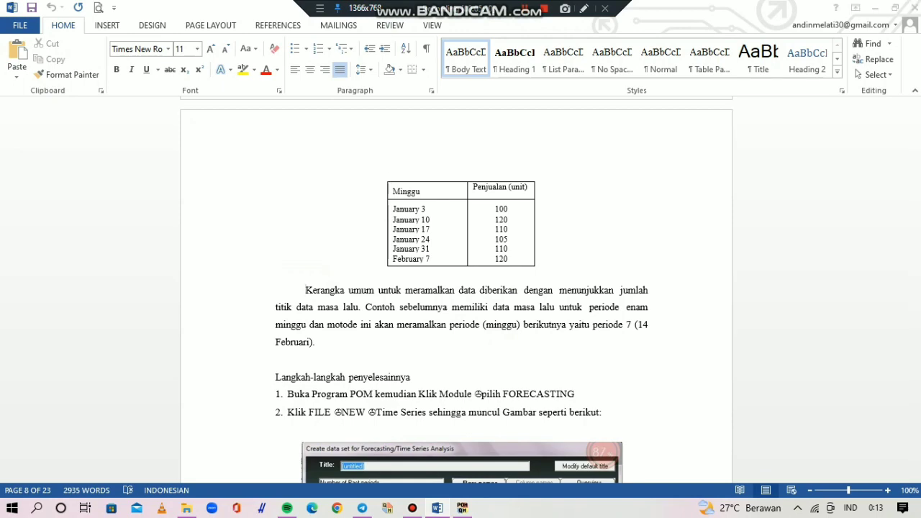
left_click(875, 8)
left_click(213, 252)
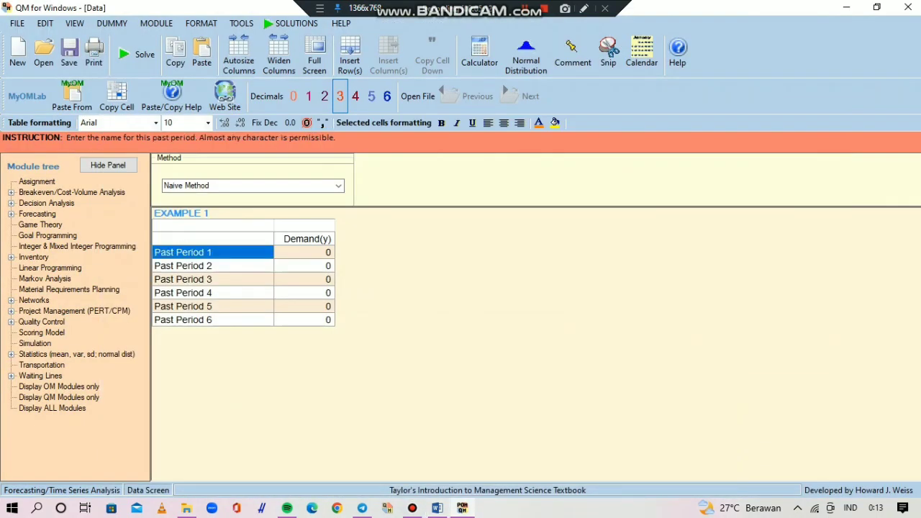
type("JAN")
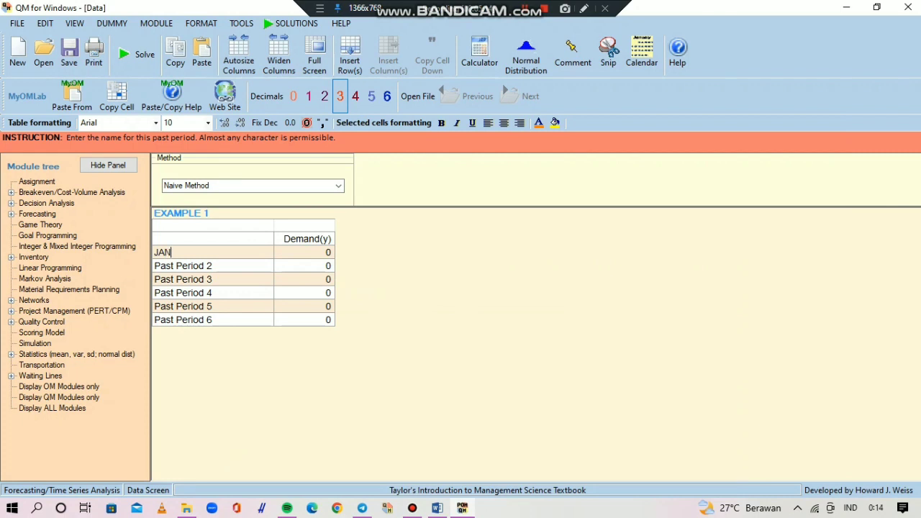
type("UARY 3")
key("Return")
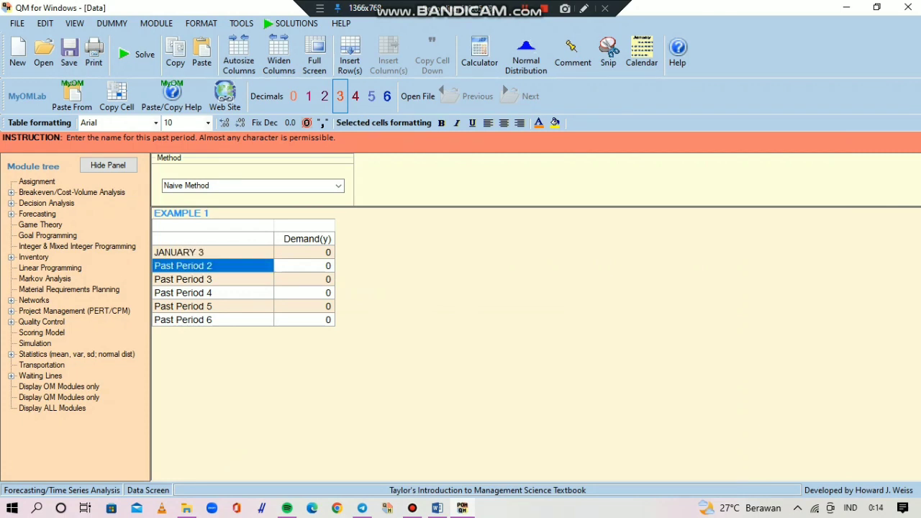
type("JANUAR")
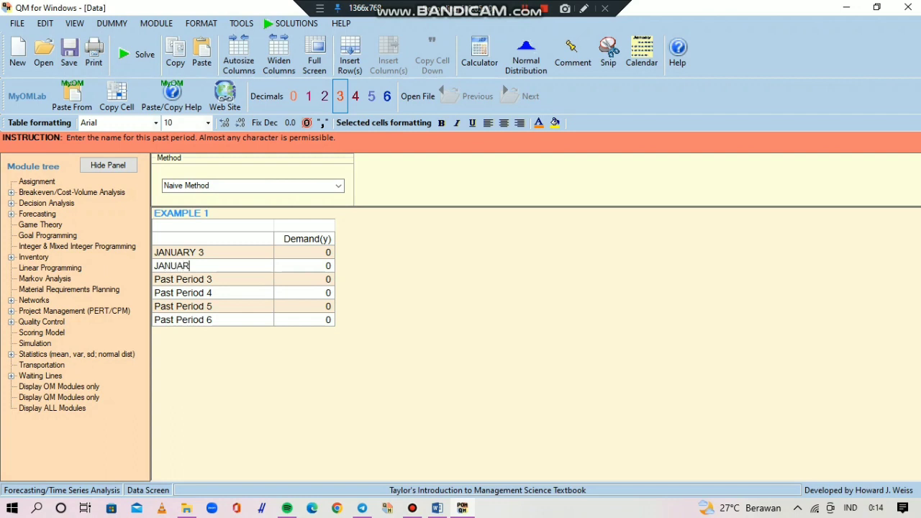
type("Y 10")
key("Return")
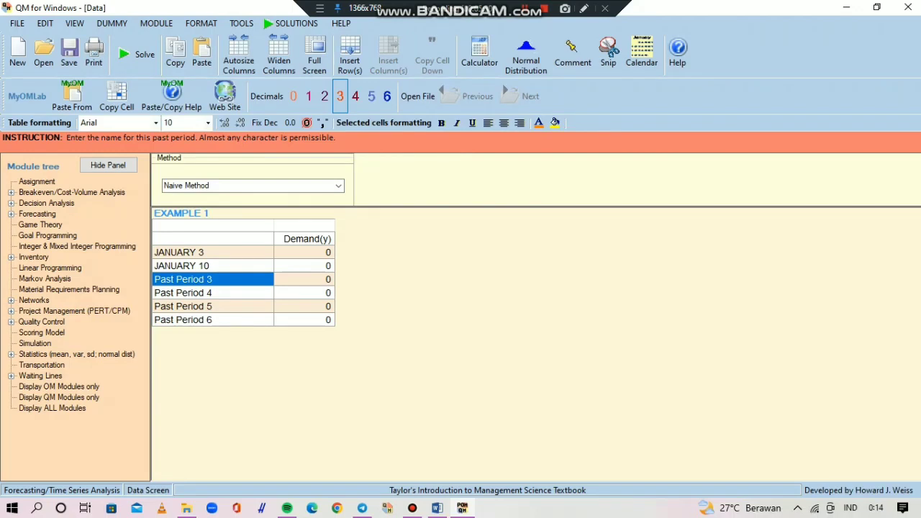
- Rename the third past period JANUARY 17
type("HA")
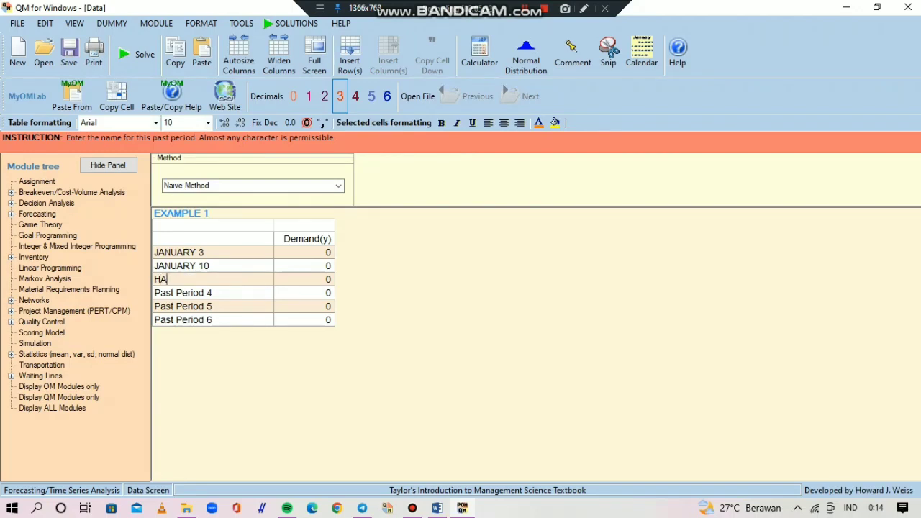
key("BackSpace")
key("BackSpace")
type("JANUARY 17")
key("Return")
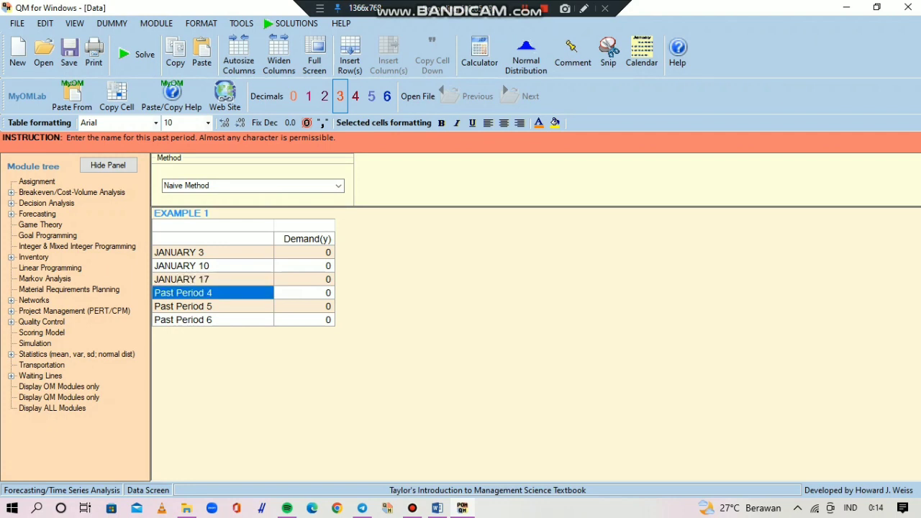
- Rename the fourth and fifth past periods JANUARI 24 and JANUARY 31
type("JAN")
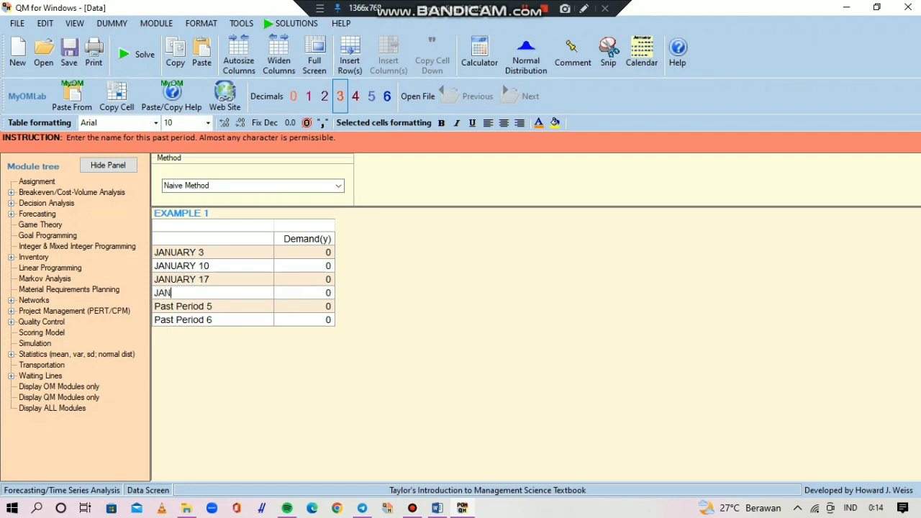
type("UARI 24")
key("Return")
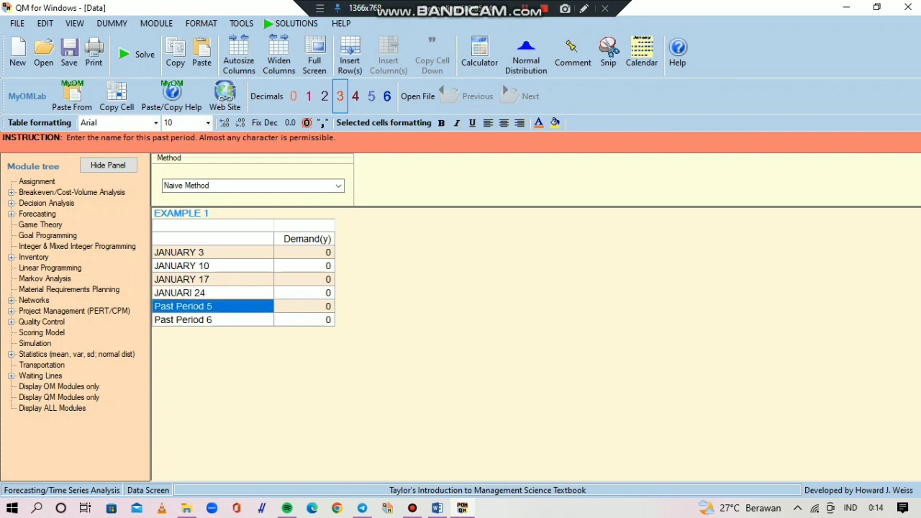
type("JA")
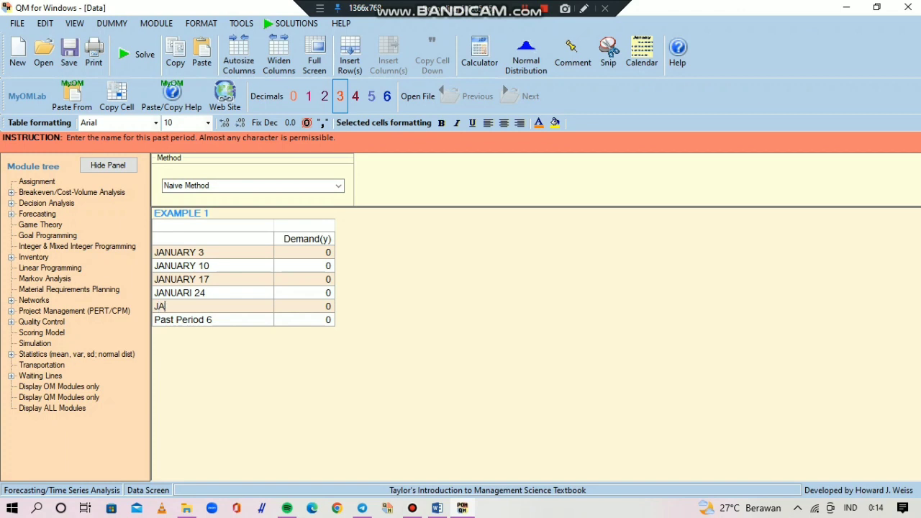
type("NUARY 31")
key("Return")
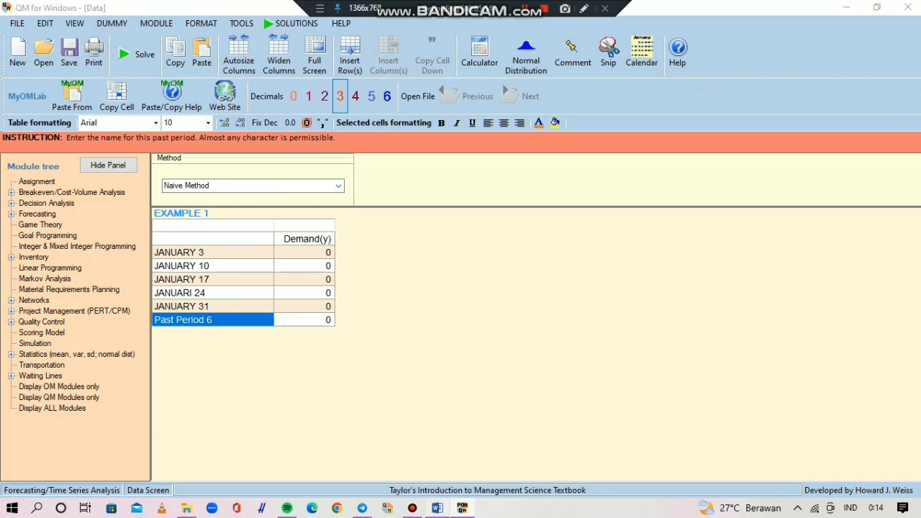
- Rename the sixth past period FEBRUARI 7 and consult the sales table in the Word document
key("alt+Tab")
key("alt+Tab")
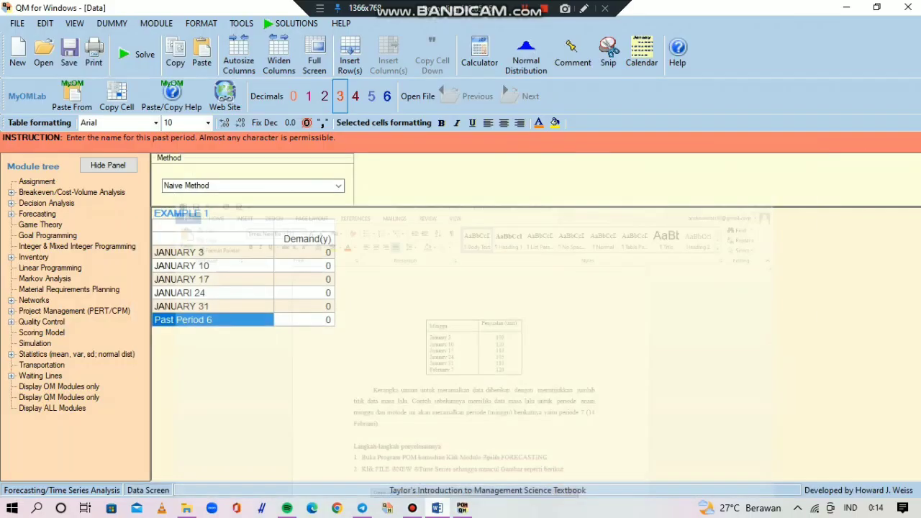
type("FE")
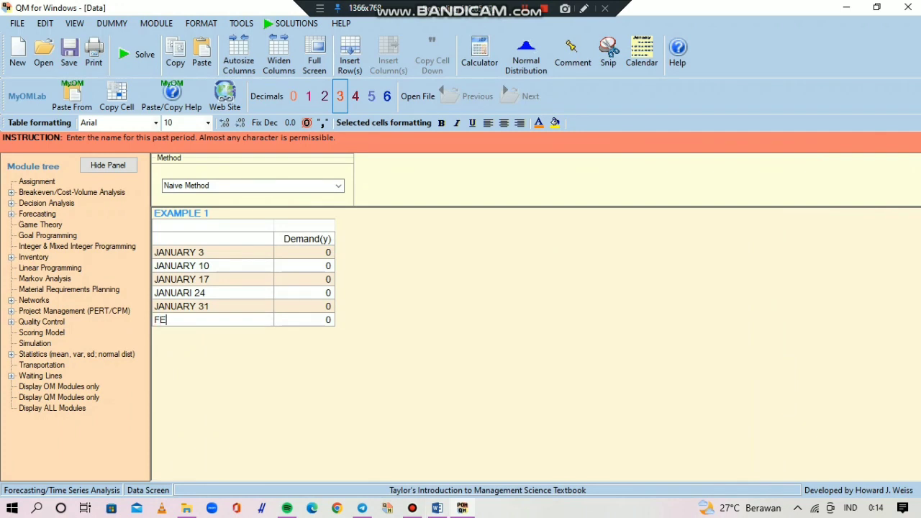
type("BRUARI 7")
left_click(437, 507)
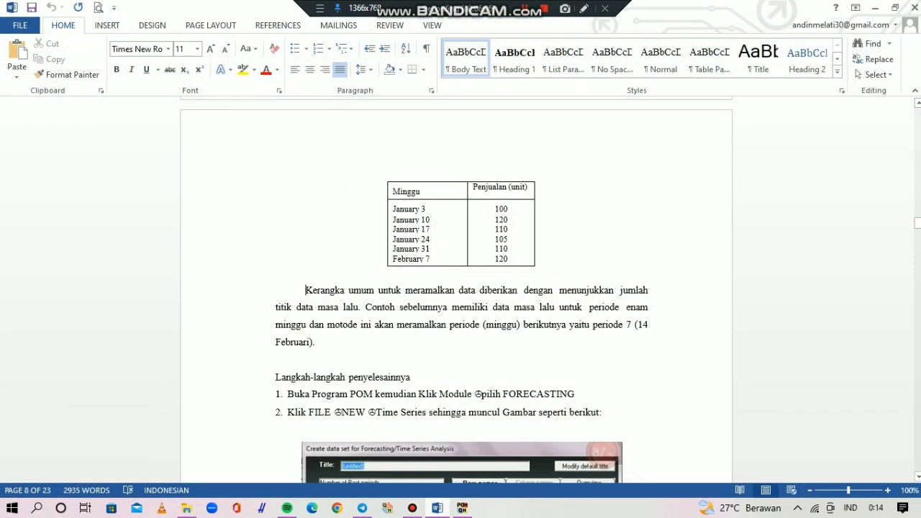
left_click(437, 507)
left_click(437, 508)
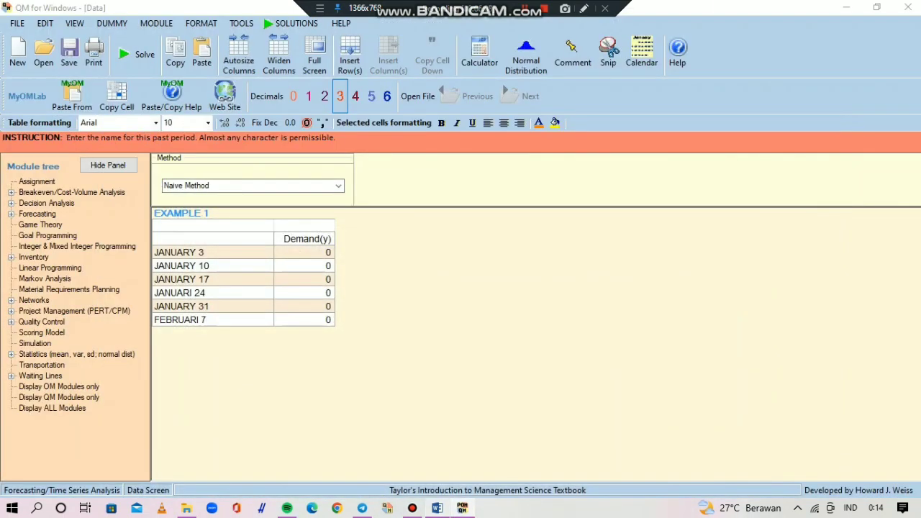
- Check the sales column in the Word table and enter demands of 100 for JANUARY 3 and 120 for JANUARY 10
left_click_drag(502, 208, 502, 259)
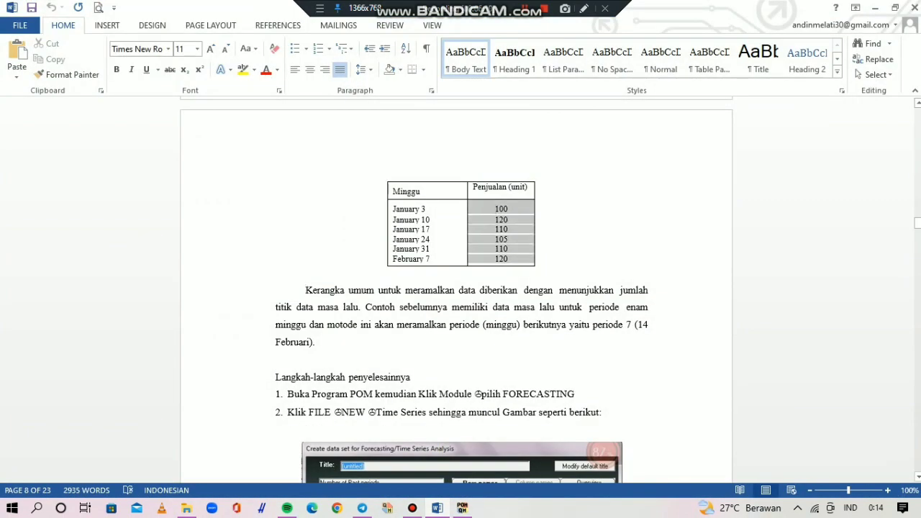
left_click(461, 508)
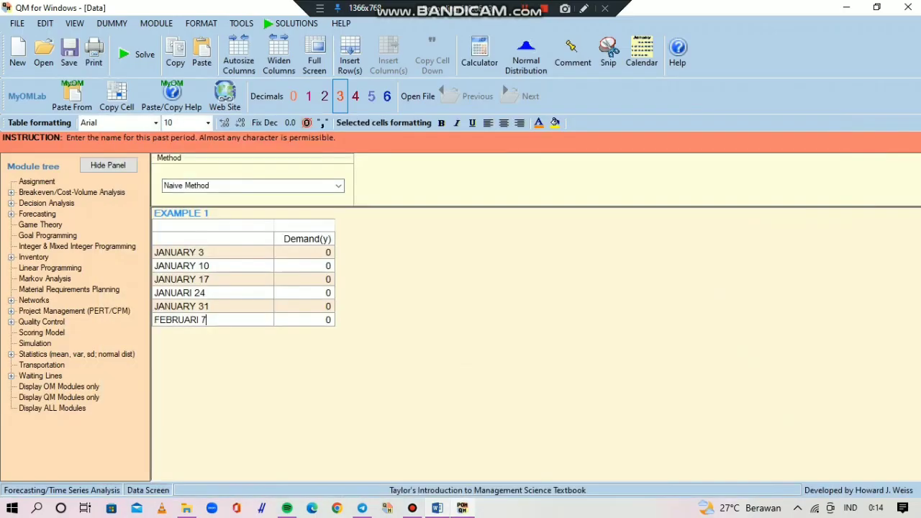
key("Return")
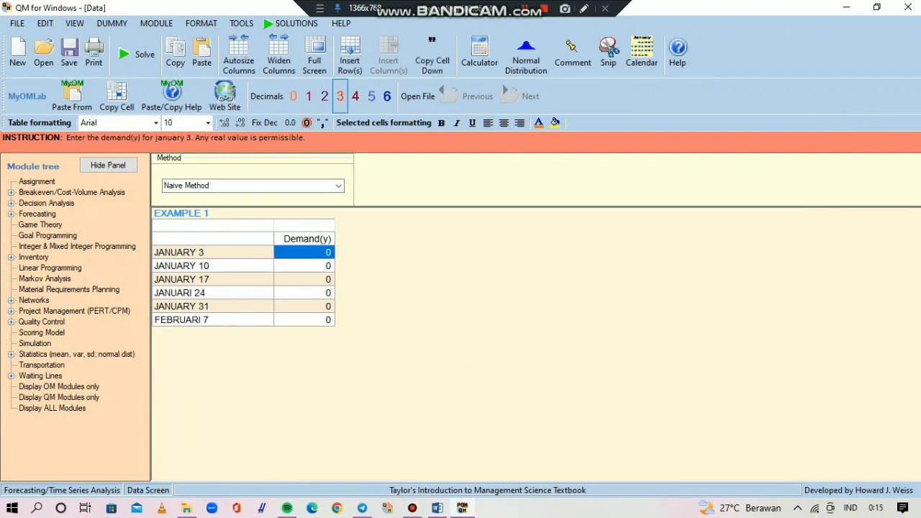
type("100")
key("Return")
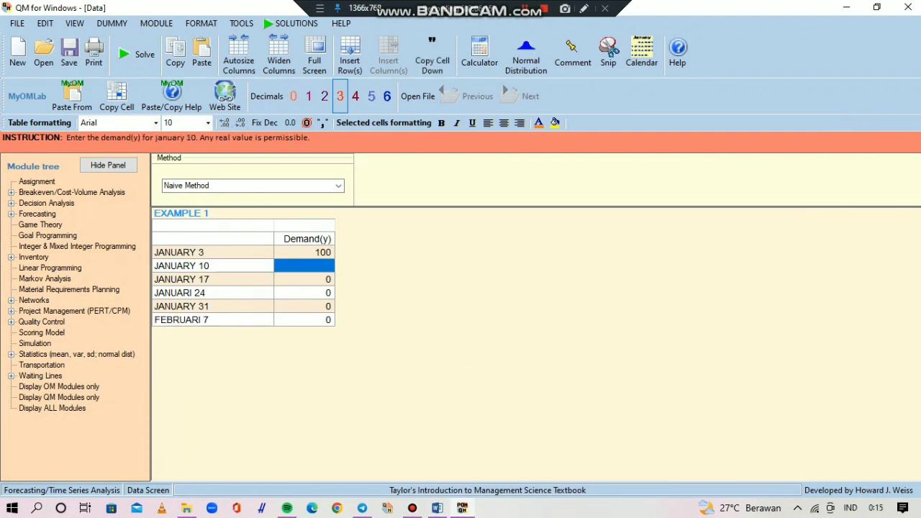
type("12-")
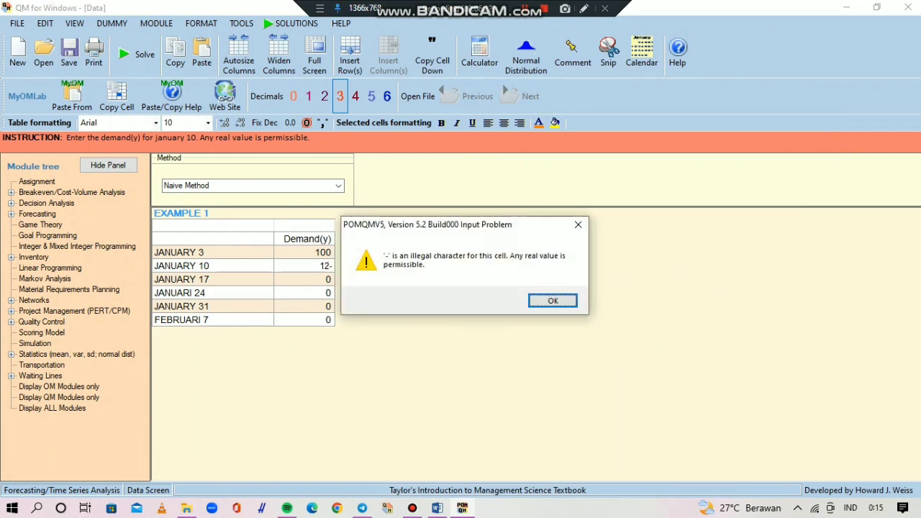
left_click(578, 225)
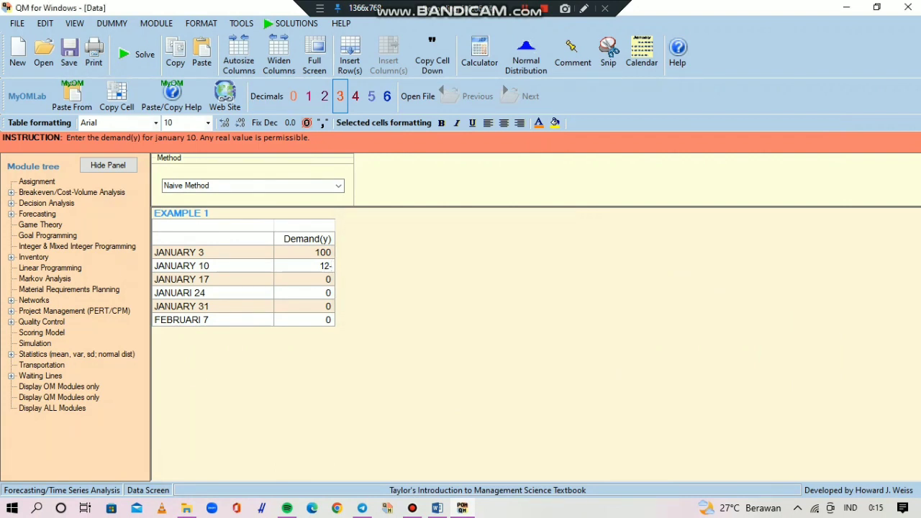
double_click(325, 266)
type("120")
key("Return")
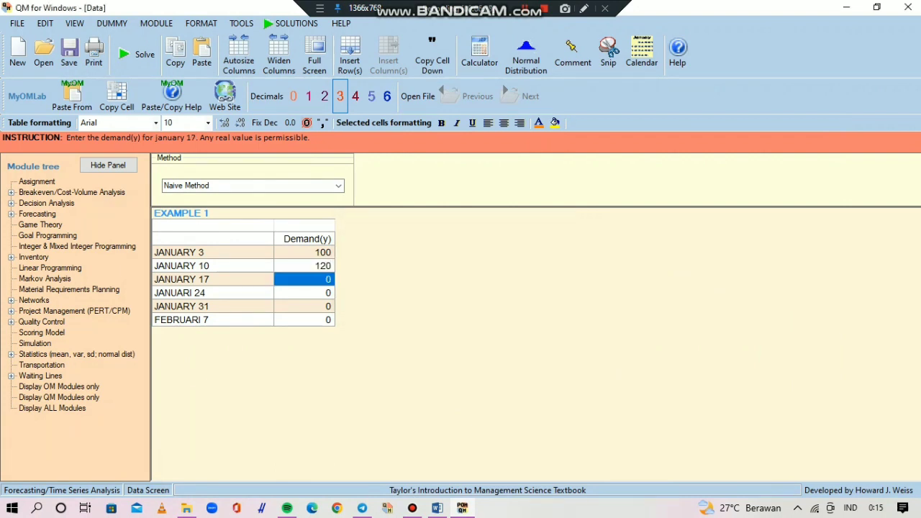
- Enter demands of 110 for JANUARY 17 and 105 for JANUARI 24
type("11")
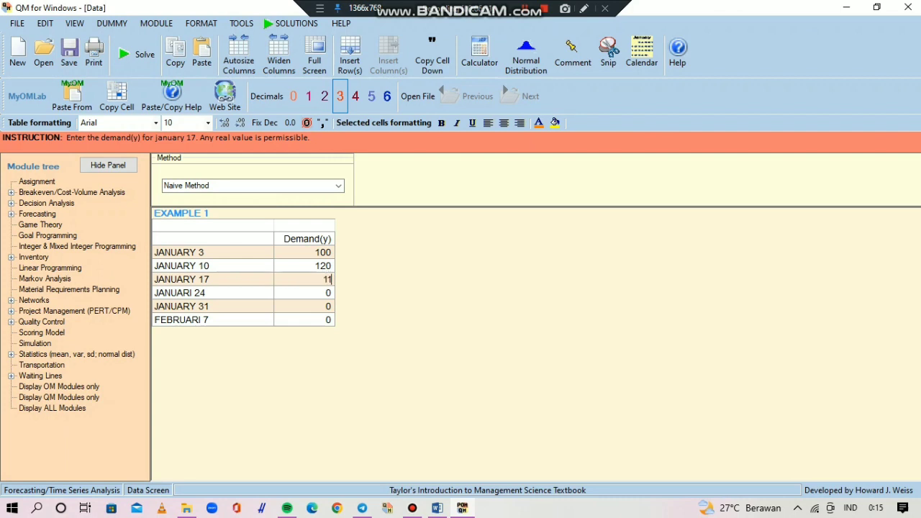
type("0")
key("Return")
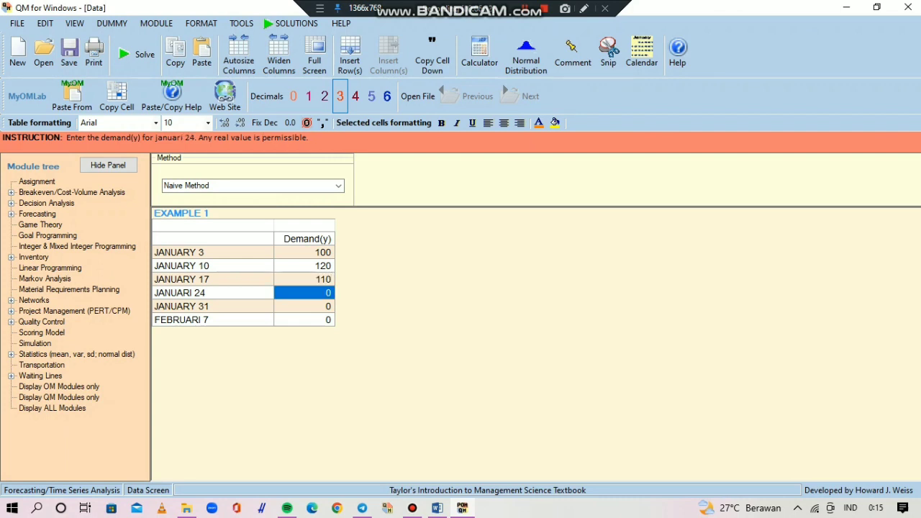
type("105")
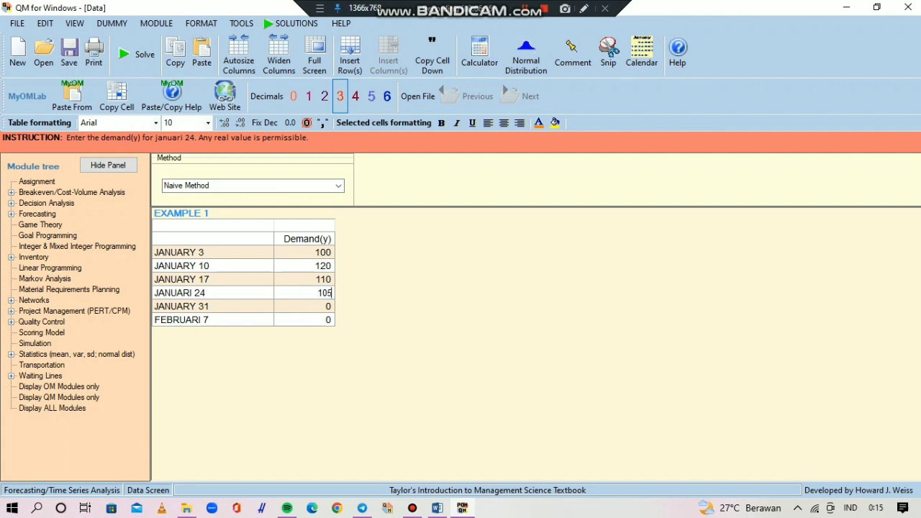
key("Return")
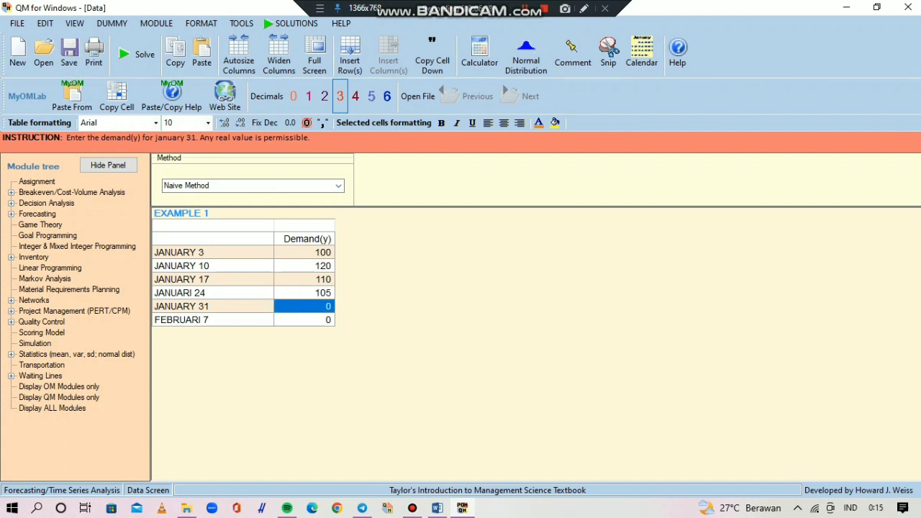
- Enter demands of 110 for JANUARY 31 and 120 for FEBRUARI 7
type("110")
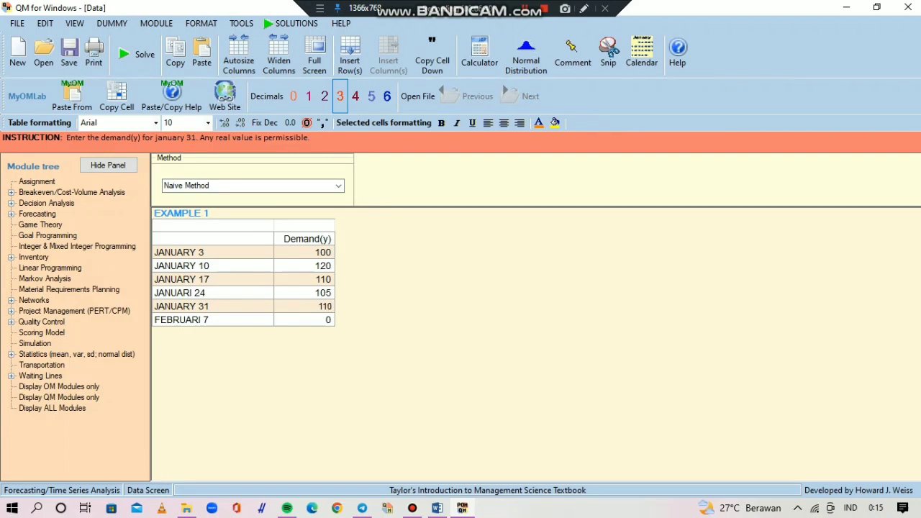
key("Return")
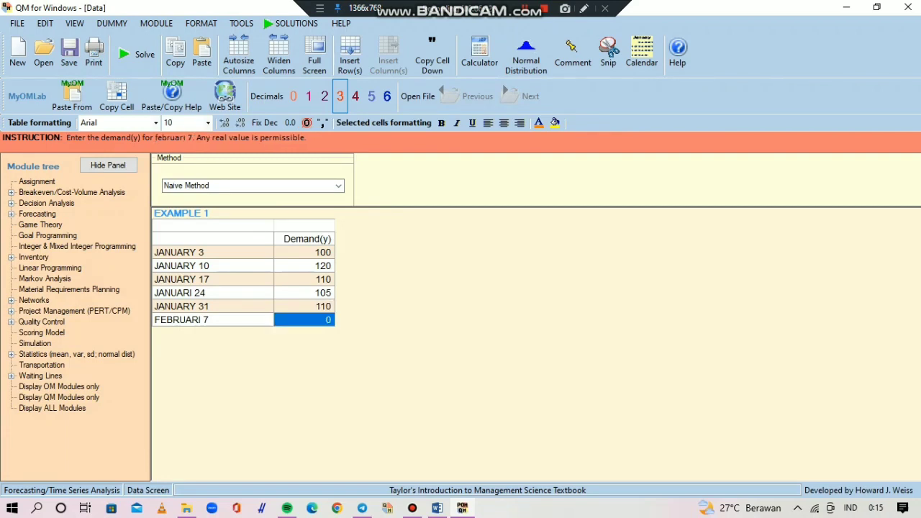
type("120")
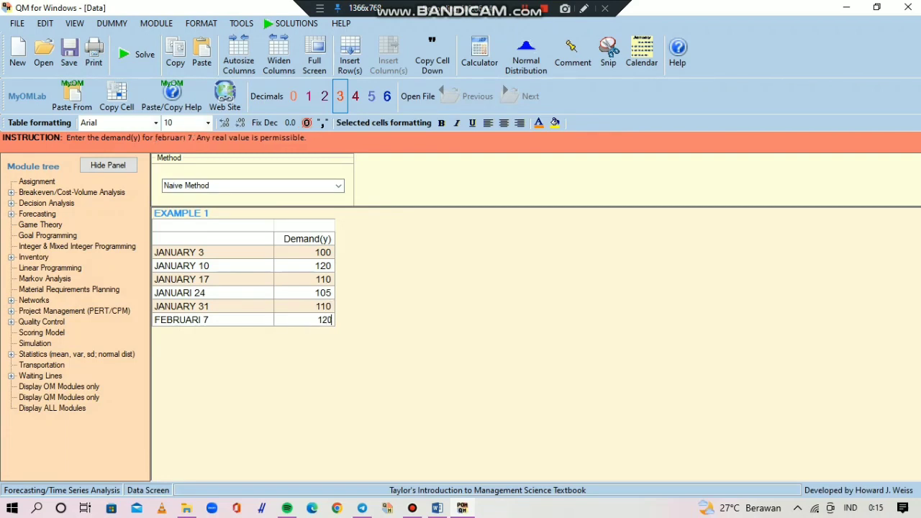
- Switch to the Word module and read the data entry instructions through the Naïve Method example with its sample results
key("alt+Tab")
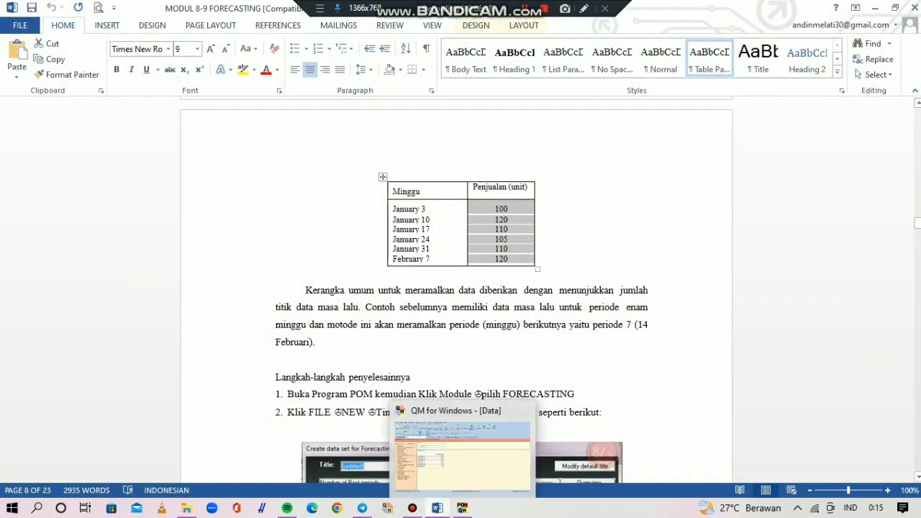
left_click(917, 476)
scroll(460, 288, "down", 10)
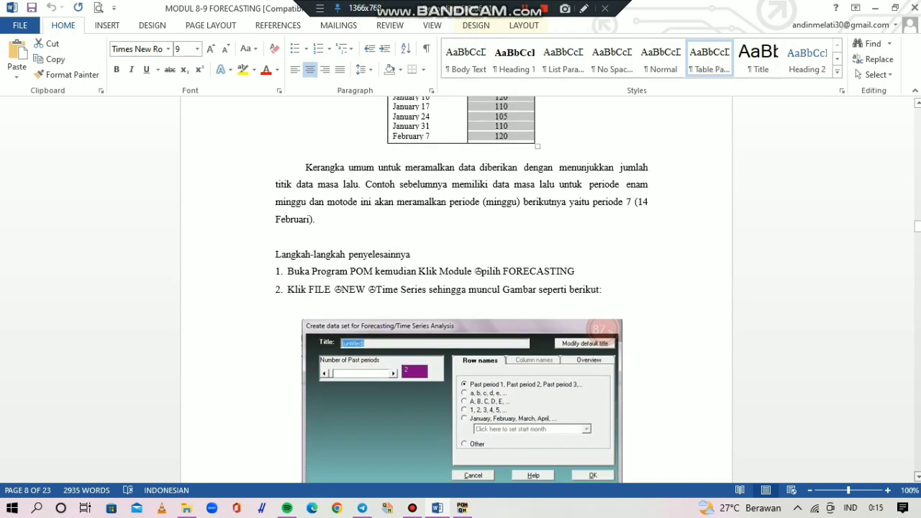
scroll(460, 288, "down", 3)
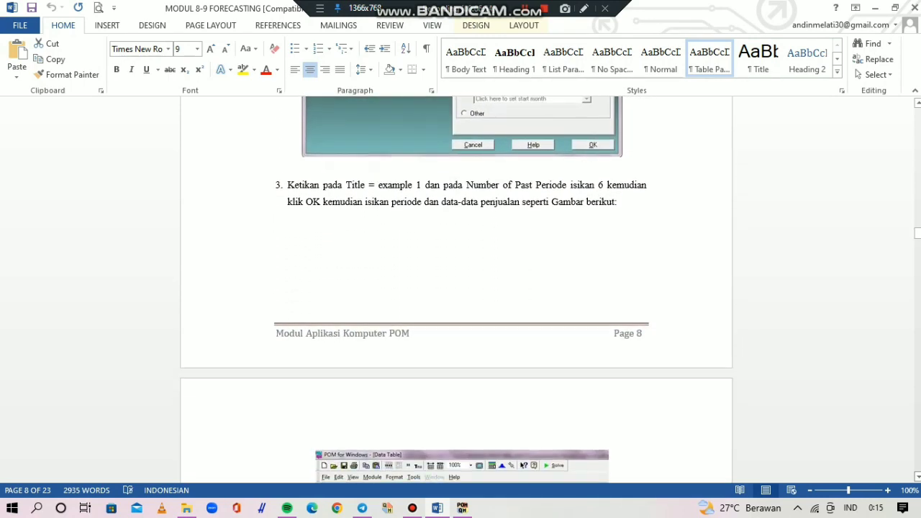
scroll(461, 288, "down", 6)
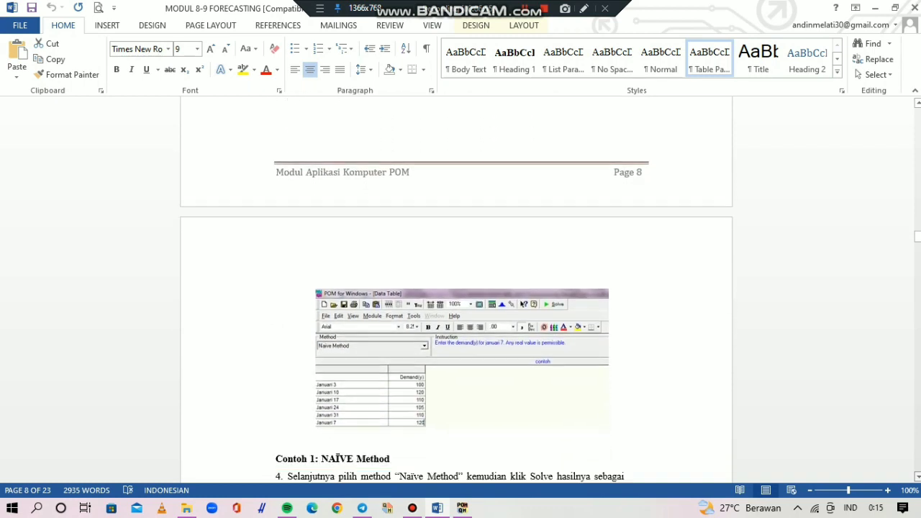
scroll(460, 287, "down", 6)
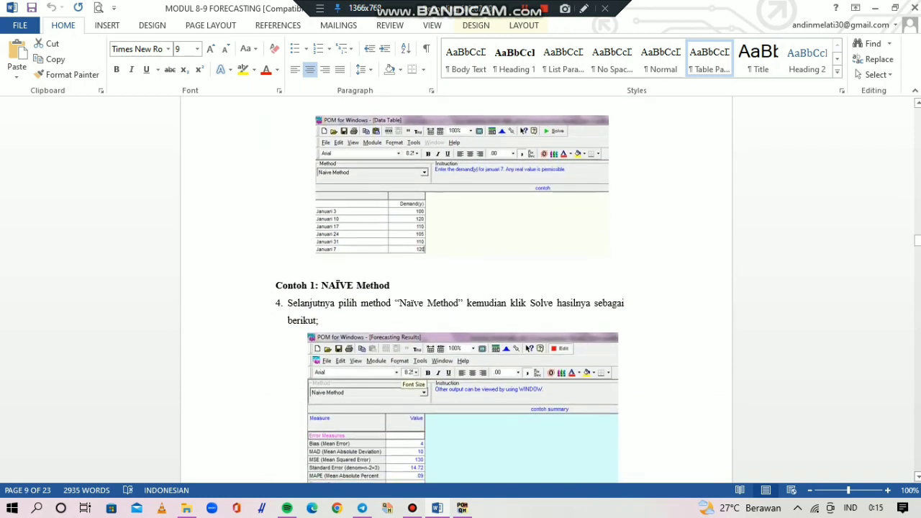
scroll(461, 287, "down", 5)
scroll(461, 287, "down", 1)
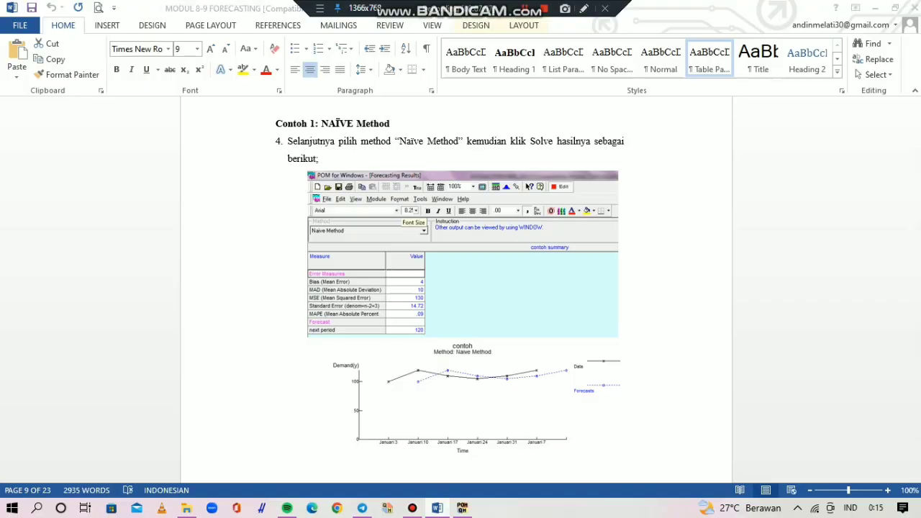
- Return to QM for Windows, solve the data set with the Naive Method and dismiss the list of solution windows
key("alt+Tab")
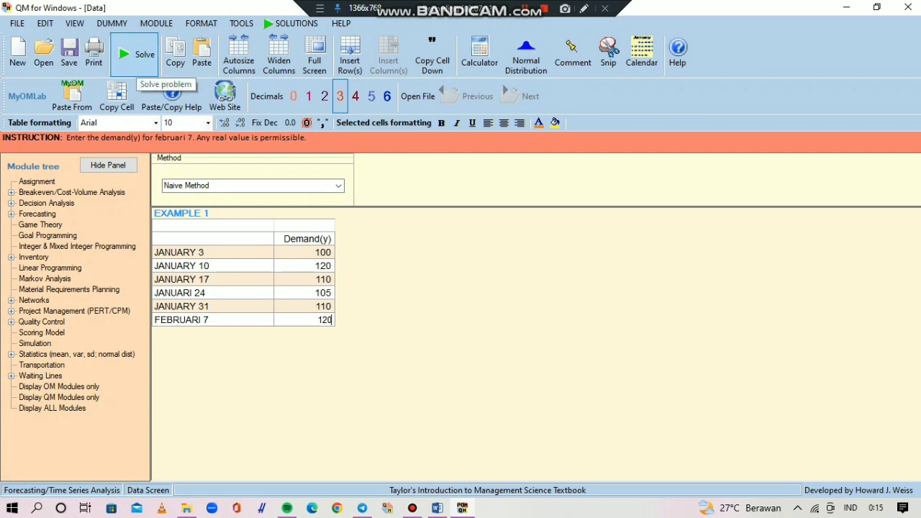
left_click(136, 54)
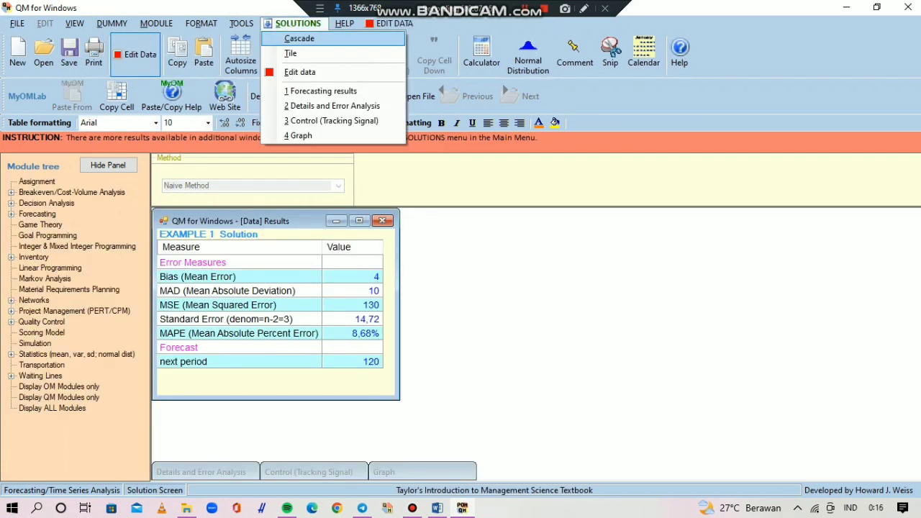
key("Down")
key("Down")
key("Down")
key("Down")
key("Down")
key("Down")
key("Down")
key("Down")
key("Down")
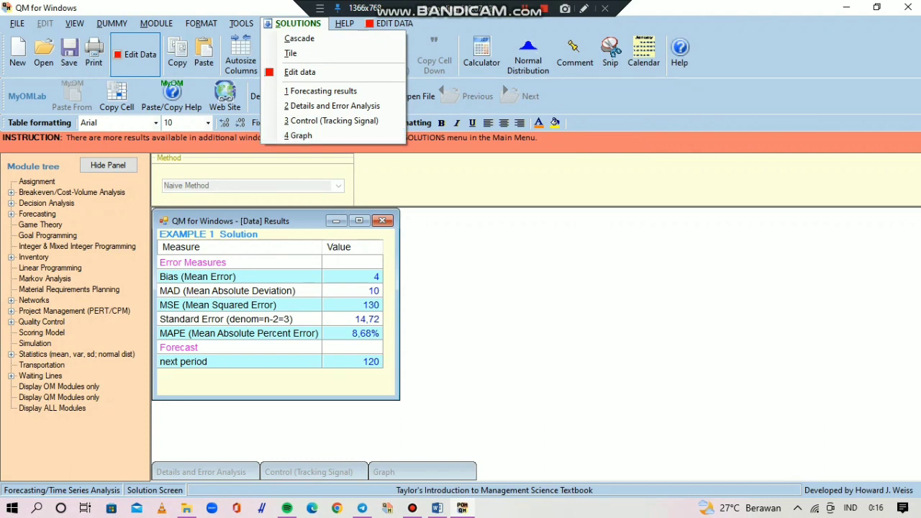
left_click(352, 333)
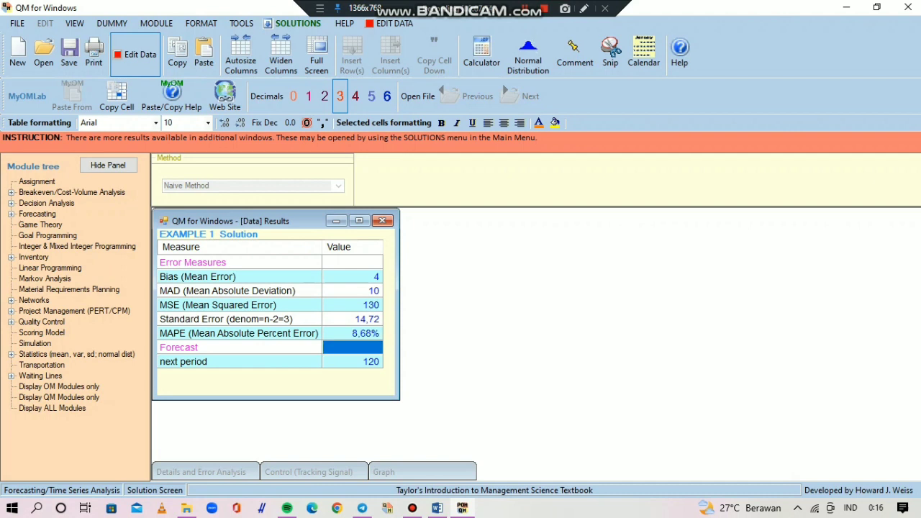
- Examine the MAD, MSE and Standard Error rows in the EXAMPLE 1 solution table
key("Up")
key("Up")
key("Up")
key("Left")
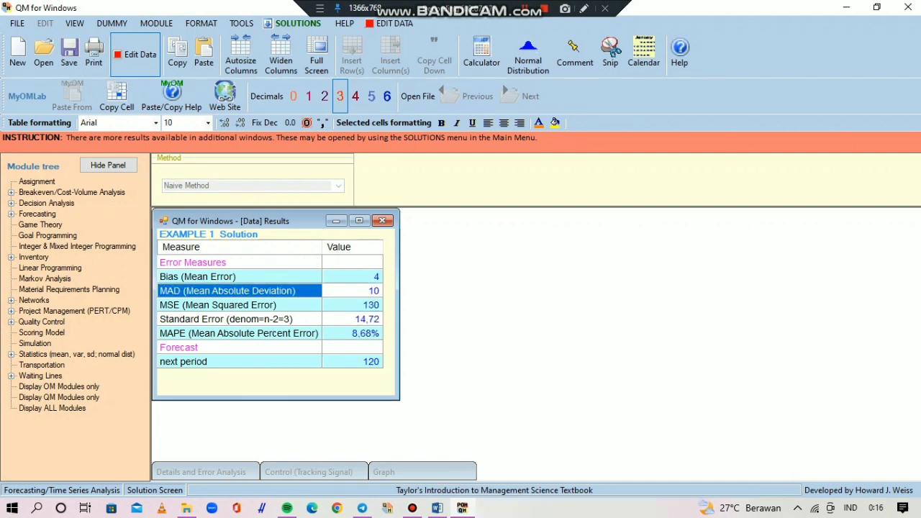
key("Right")
key("Down")
key("Left")
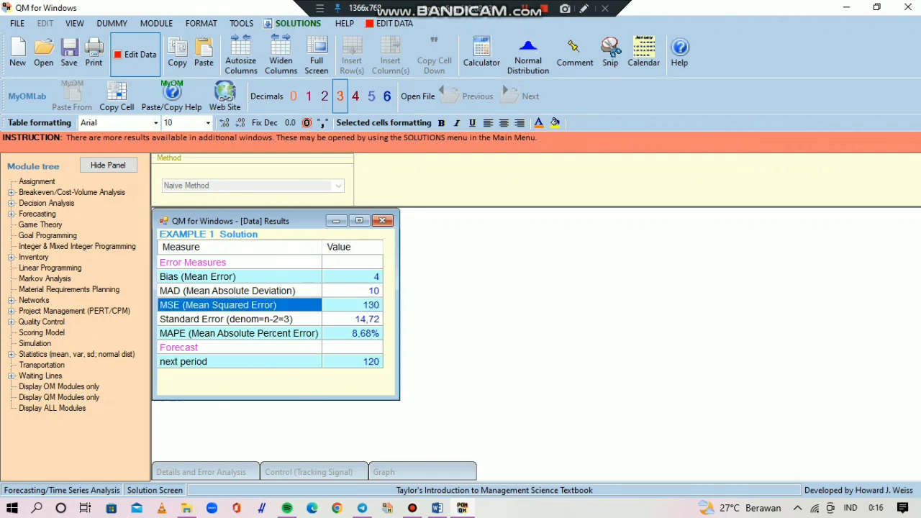
key("Right")
key("Down")
key("Left")
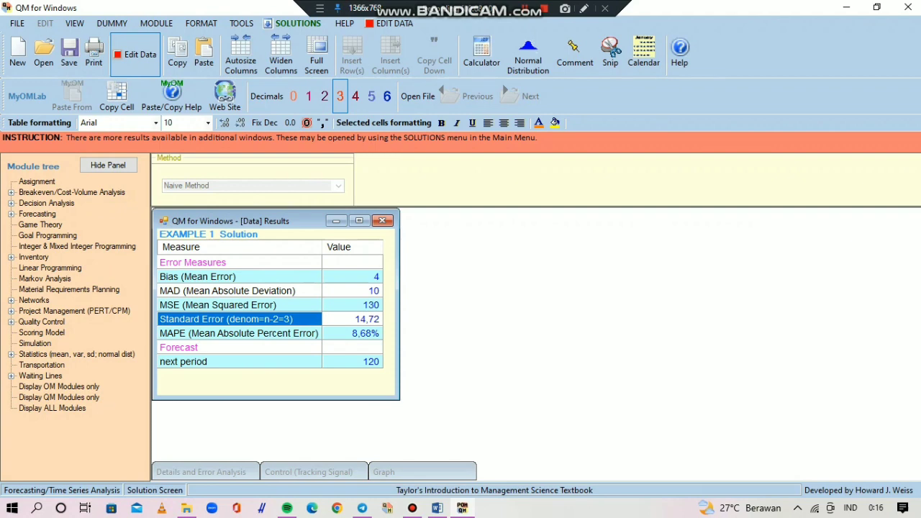
key("Right")
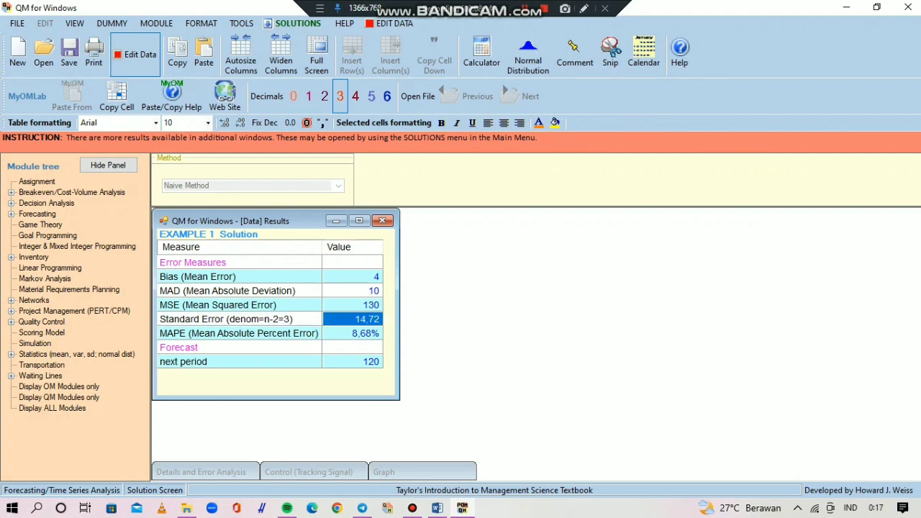
- Examine the MAPE row and the next period forecast in the EXAMPLE 1 solution table
key("Down")
key("Left")
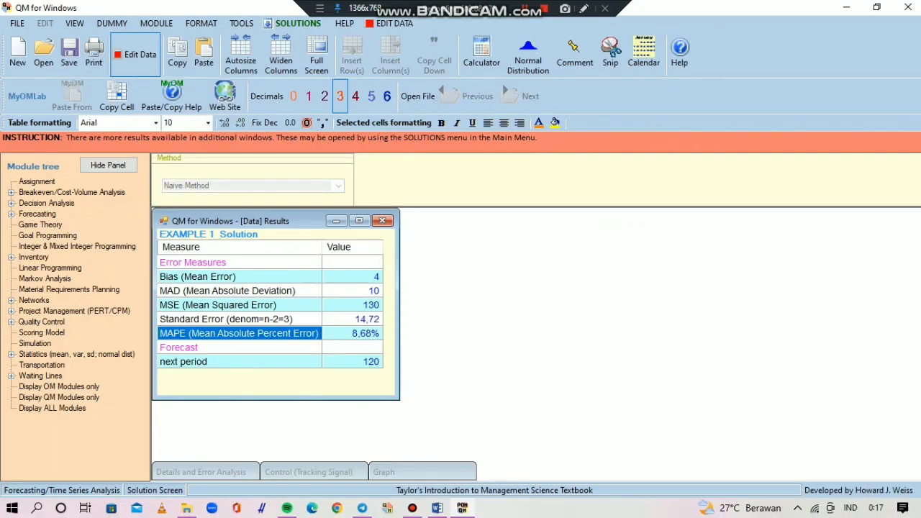
key("Right")
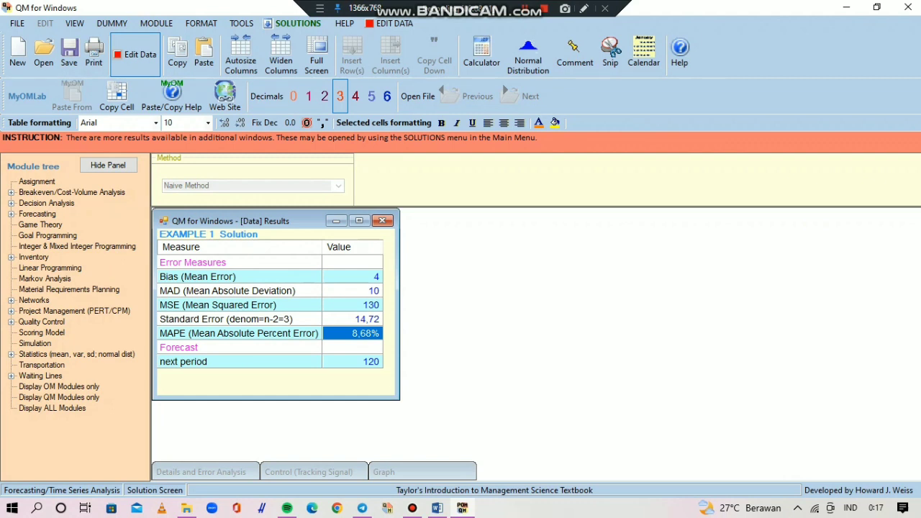
key("Down")
key("Left")
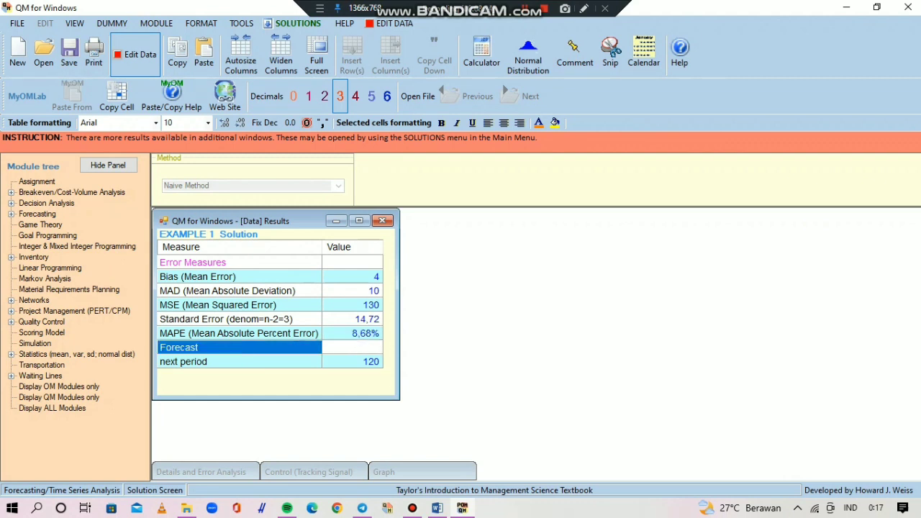
key("Down")
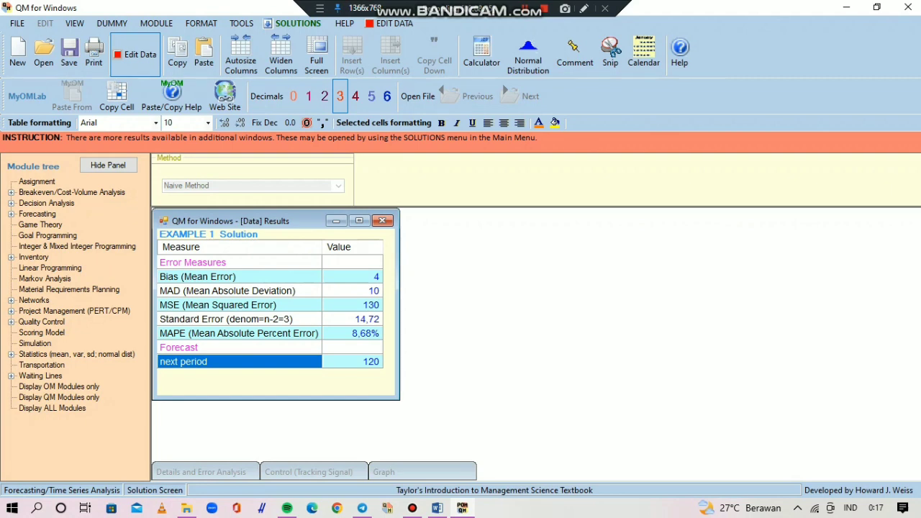
key("Right")
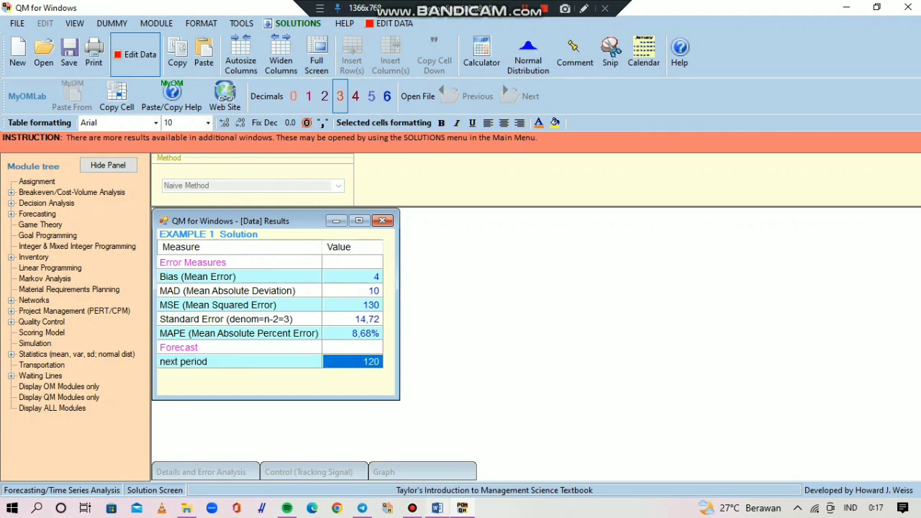
- Switch to the Word module and enlarge the view to 130% to compare its Naïve Method results
left_click(437, 508)
mouse_move(462, 508)
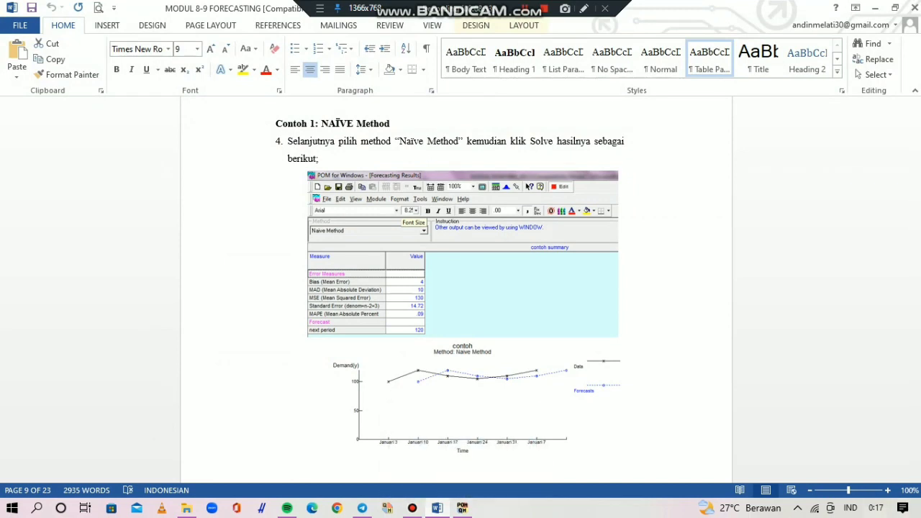
left_click(887, 490)
left_click(887, 490)
left_click(887, 489)
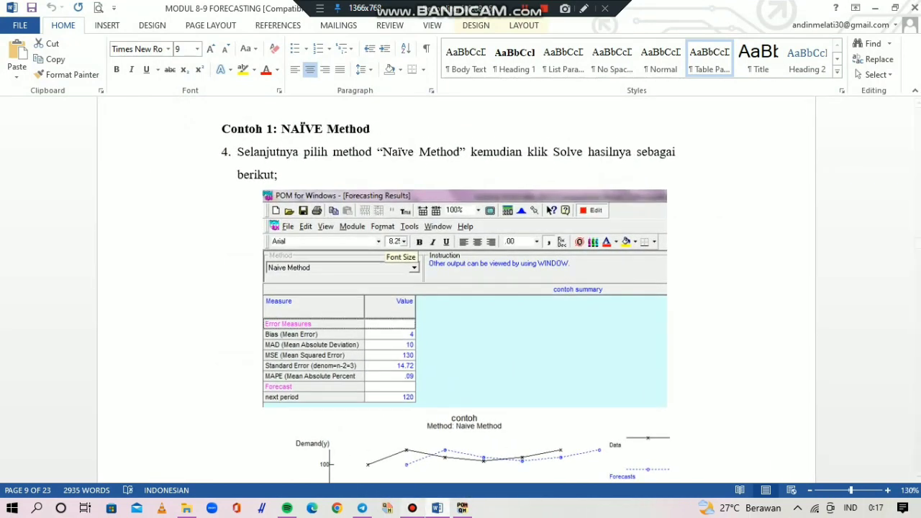
- Compare the EXAMPLE 1 solution table in QM for Windows with the Naïve Method results in the Word module
left_click(462, 508)
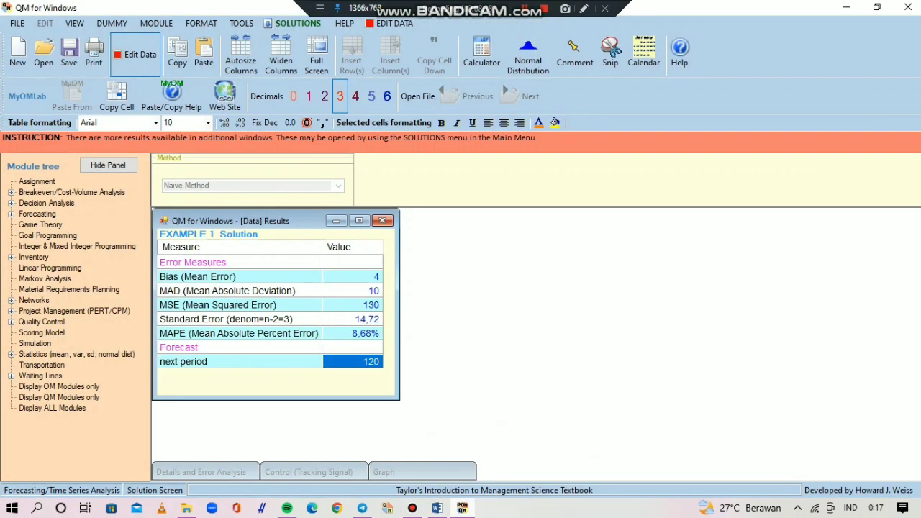
key("alt+Tab")
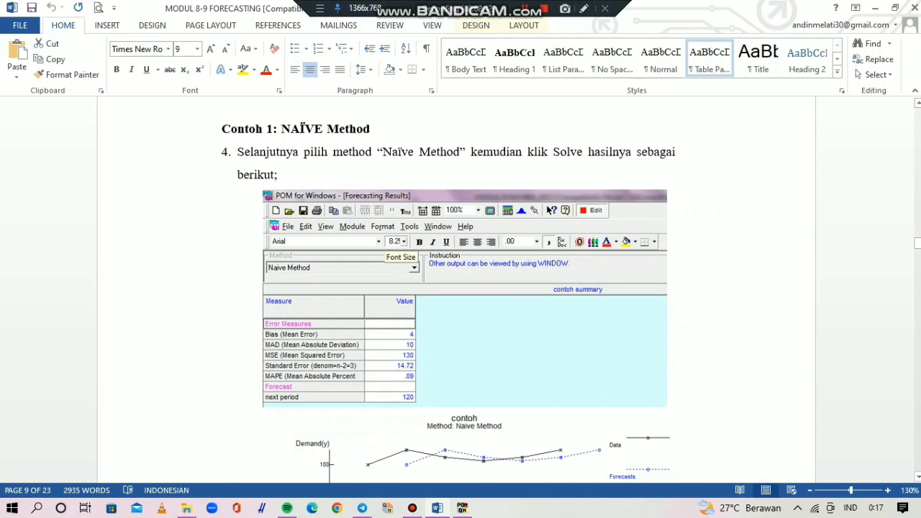
key("alt+Tab")
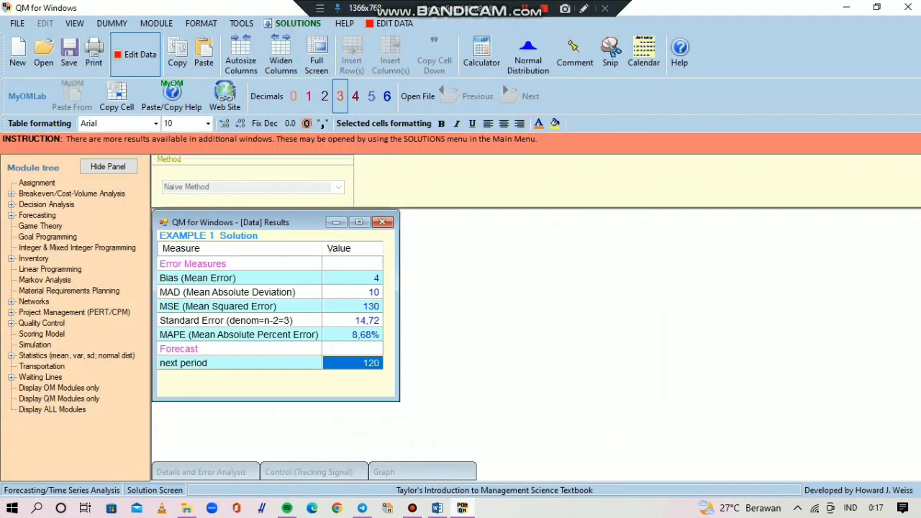
- Open the Graph solution for EXAMPLE 1 and compare it with the Naïve Method chart in the Word module
left_click(294, 23)
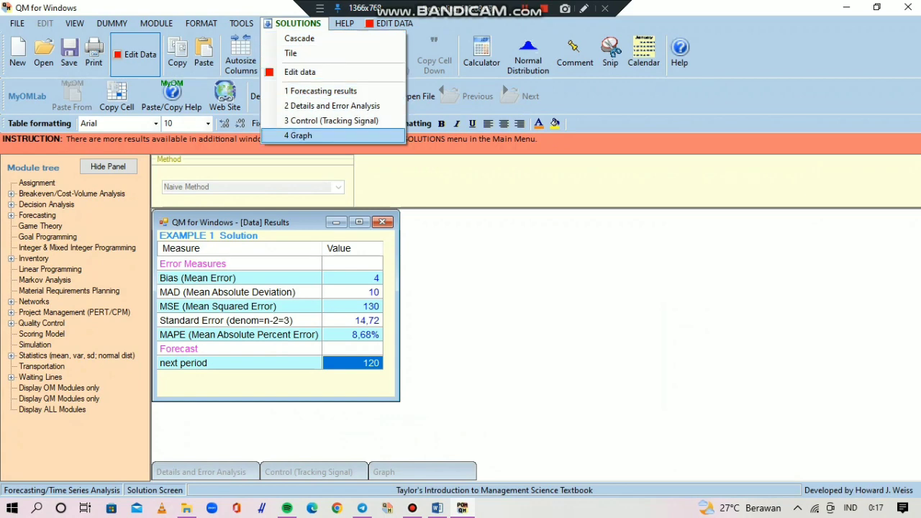
left_click(297, 135)
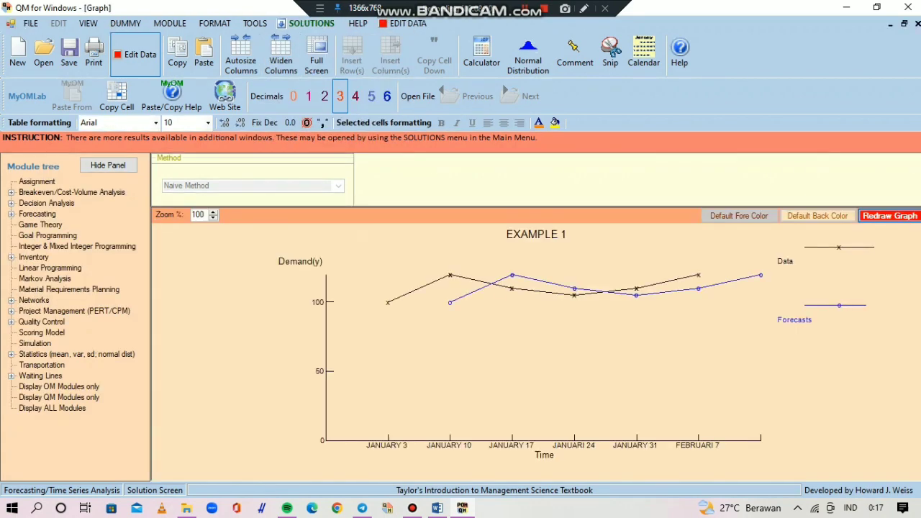
left_click(437, 508)
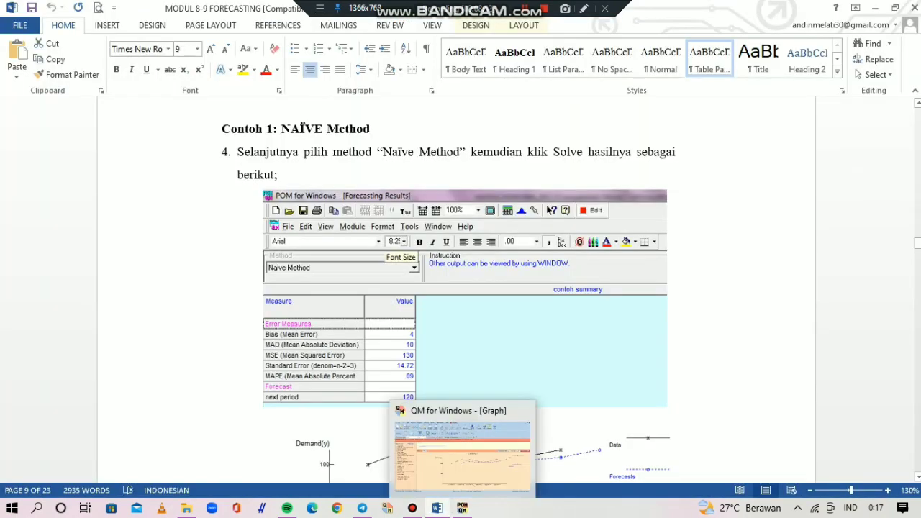
scroll(460, 288, "down", 5)
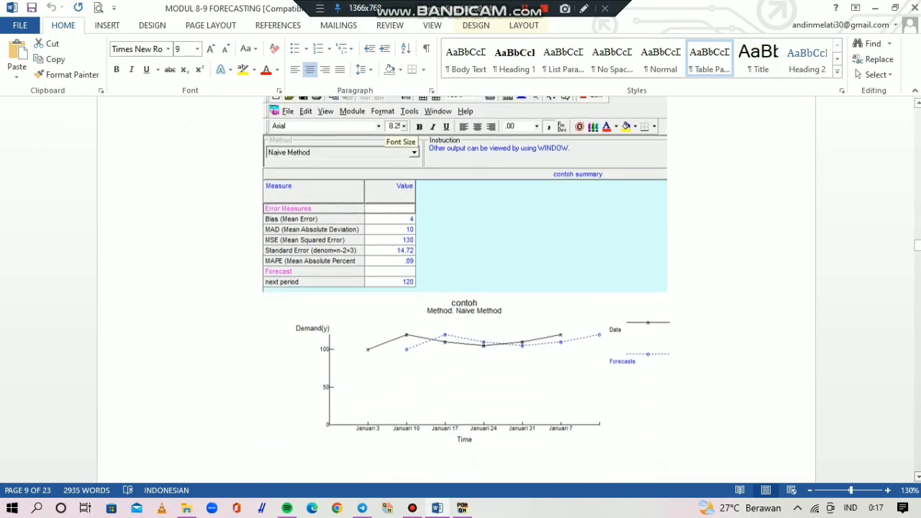
scroll(461, 288, "down", 1)
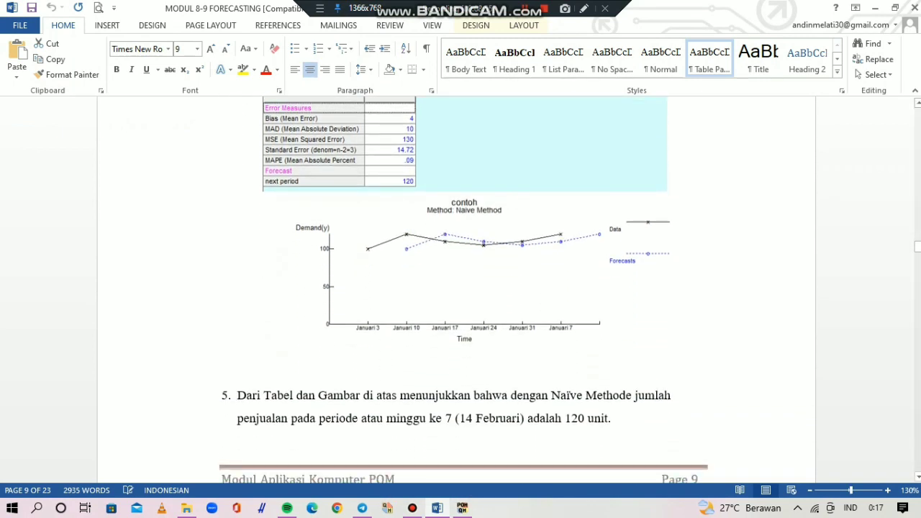
left_click(461, 508)
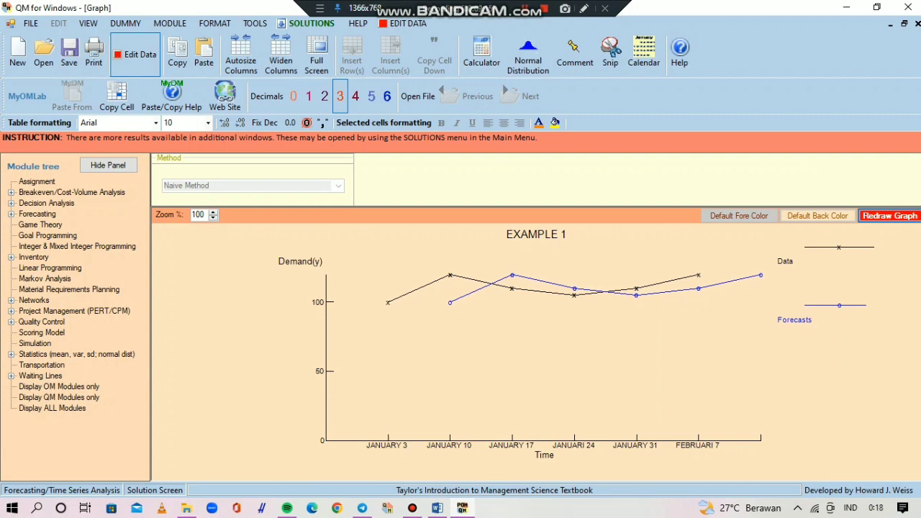
- Examine point 5 of the Word module on week 7 (14 Februari) sales against the EXAMPLE 1 graph in QM for Windows
left_click(438, 508)
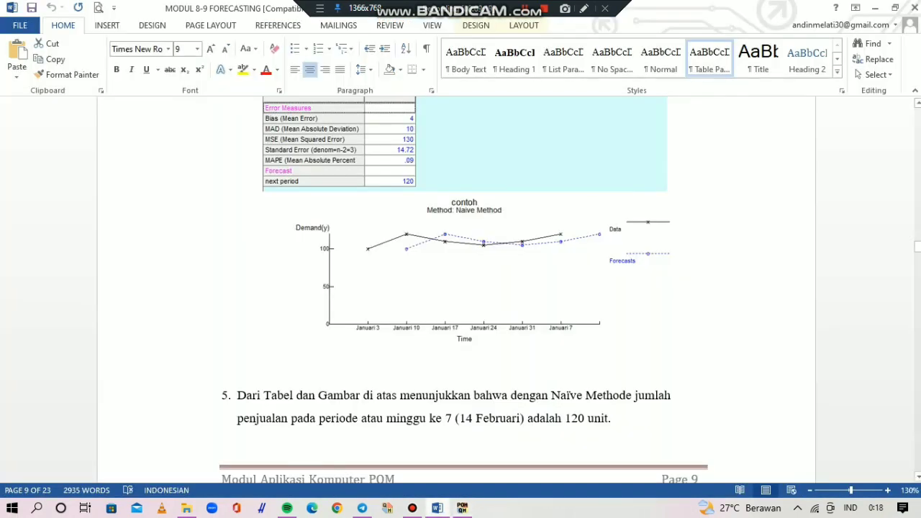
left_click_drag(446, 417, 564, 417)
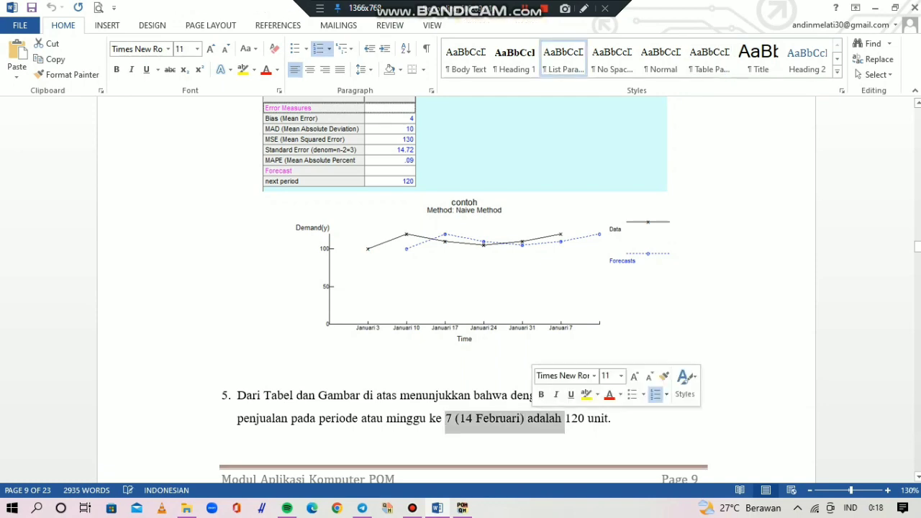
left_click(588, 418)
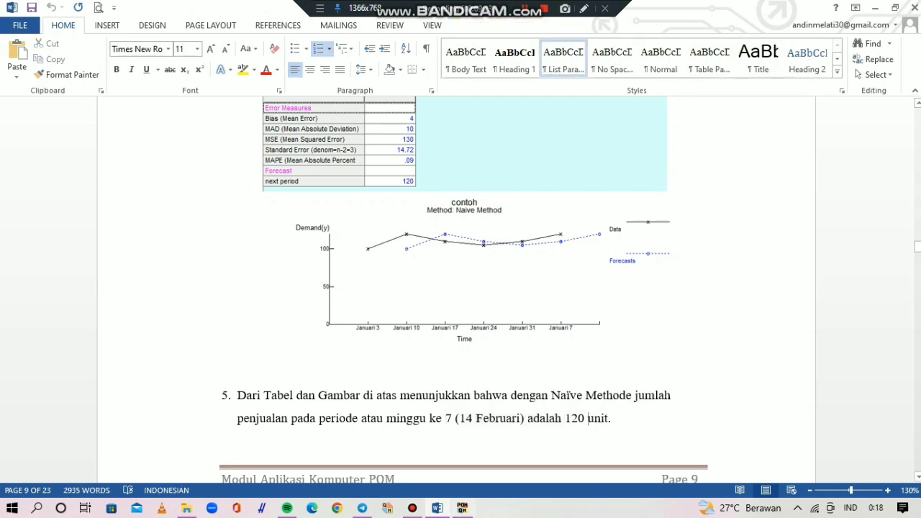
key("alt+Tab")
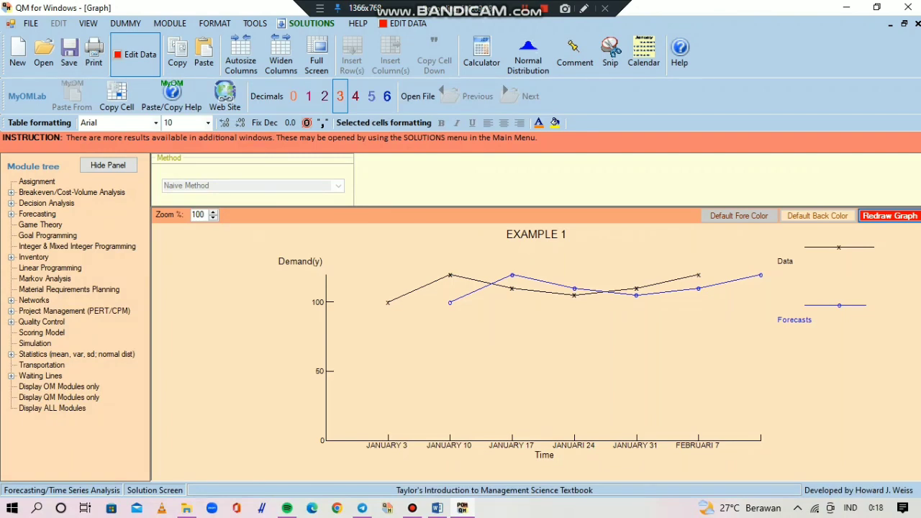
mouse_move(462, 507)
left_click(437, 508)
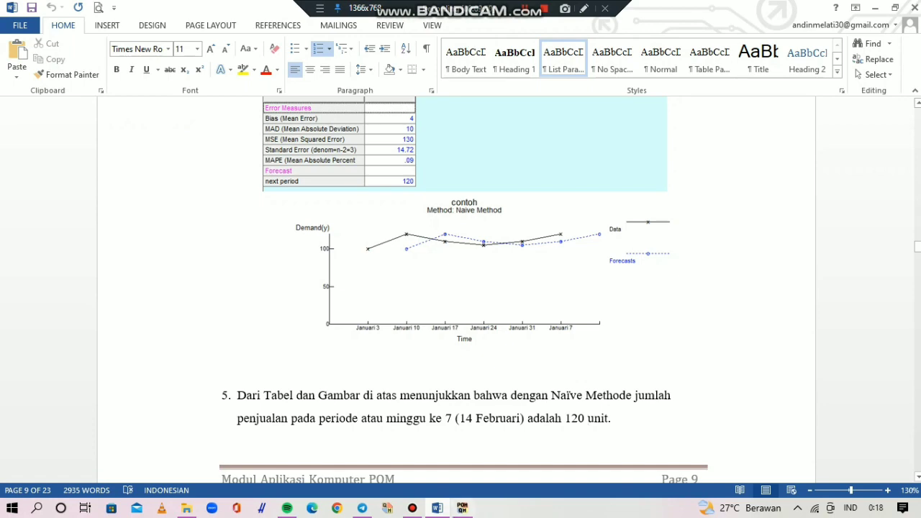
left_click(462, 508)
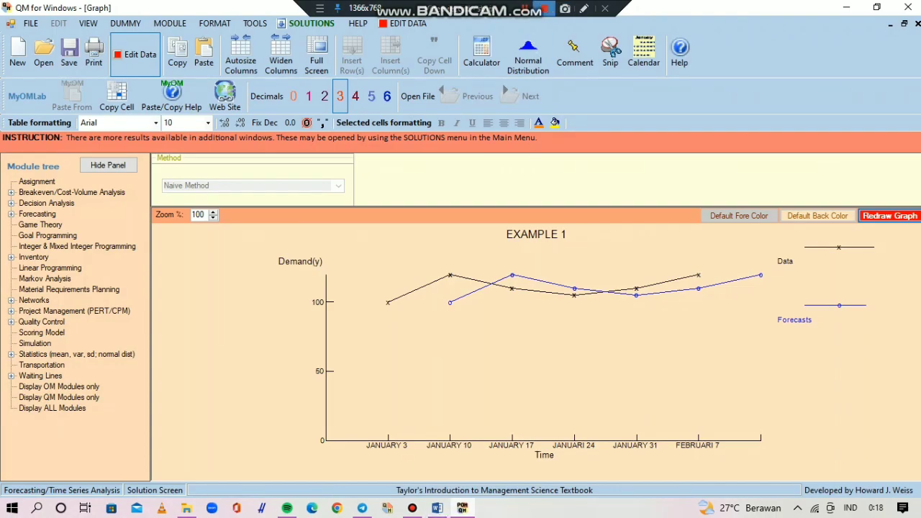